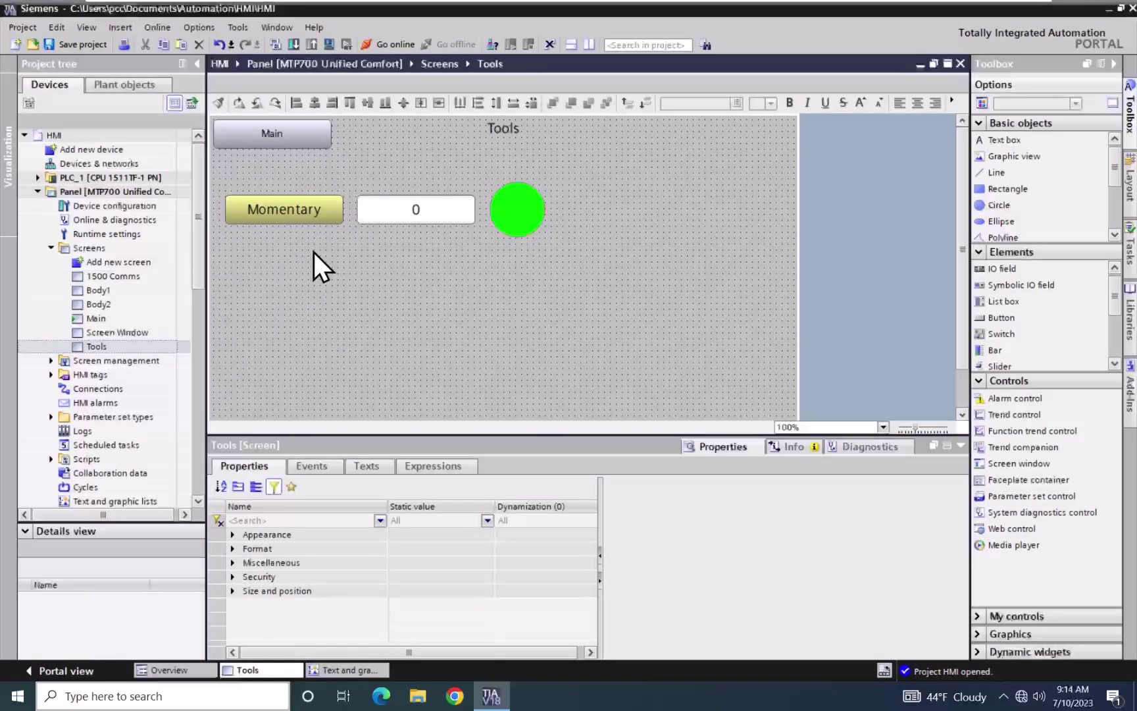
# - Copy and paste the Momentary button, then drag the copy (Button_3) just below the original
pyautogui.click(311, 217)
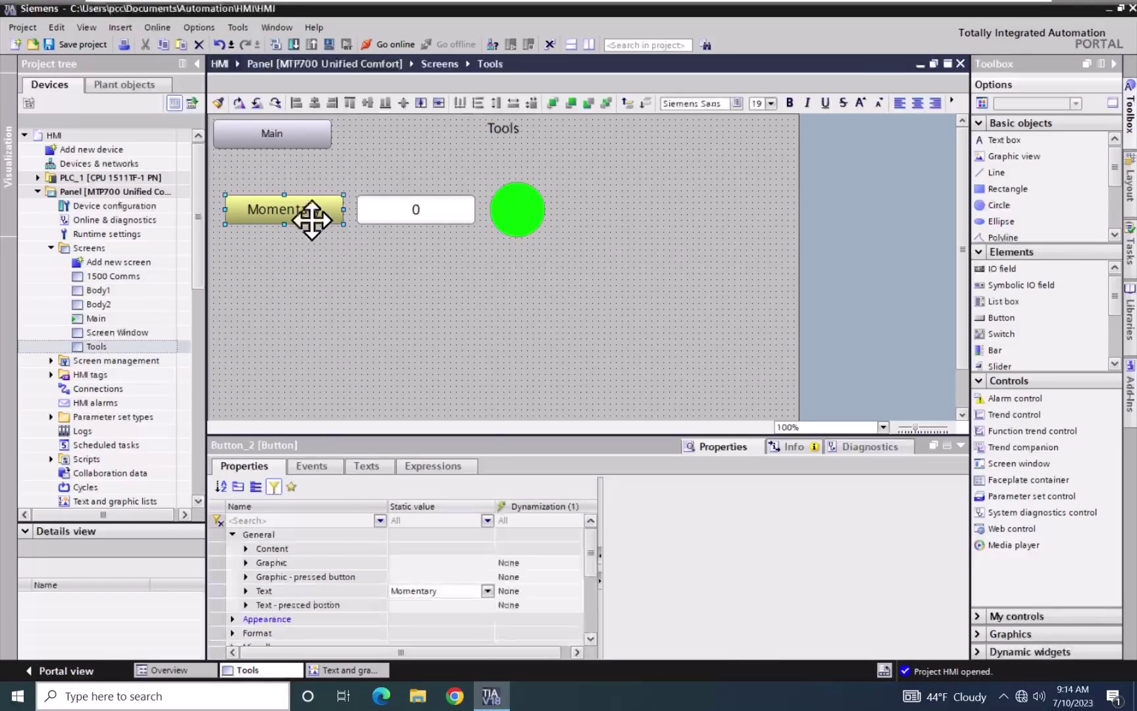
pyautogui.rightClick(312, 221)
pyautogui.click(345, 239)
pyautogui.rightClick(326, 268)
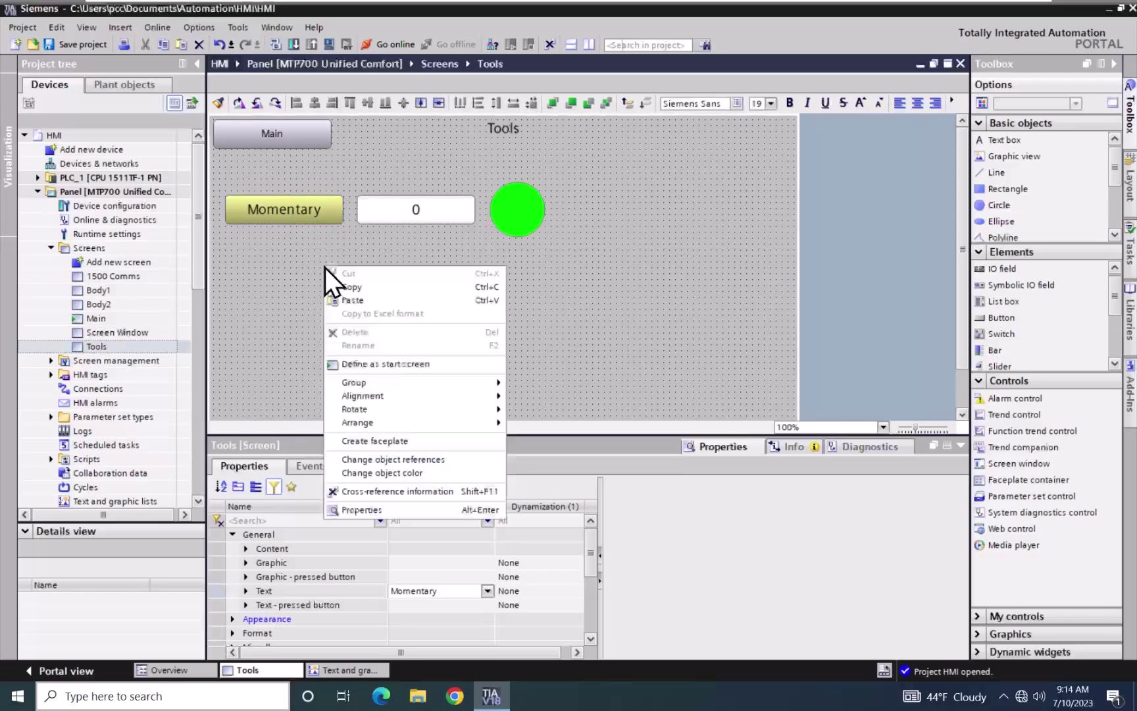
pyautogui.click(358, 302)
pyautogui.moveTo(315, 219); pyautogui.dragTo(308, 264)
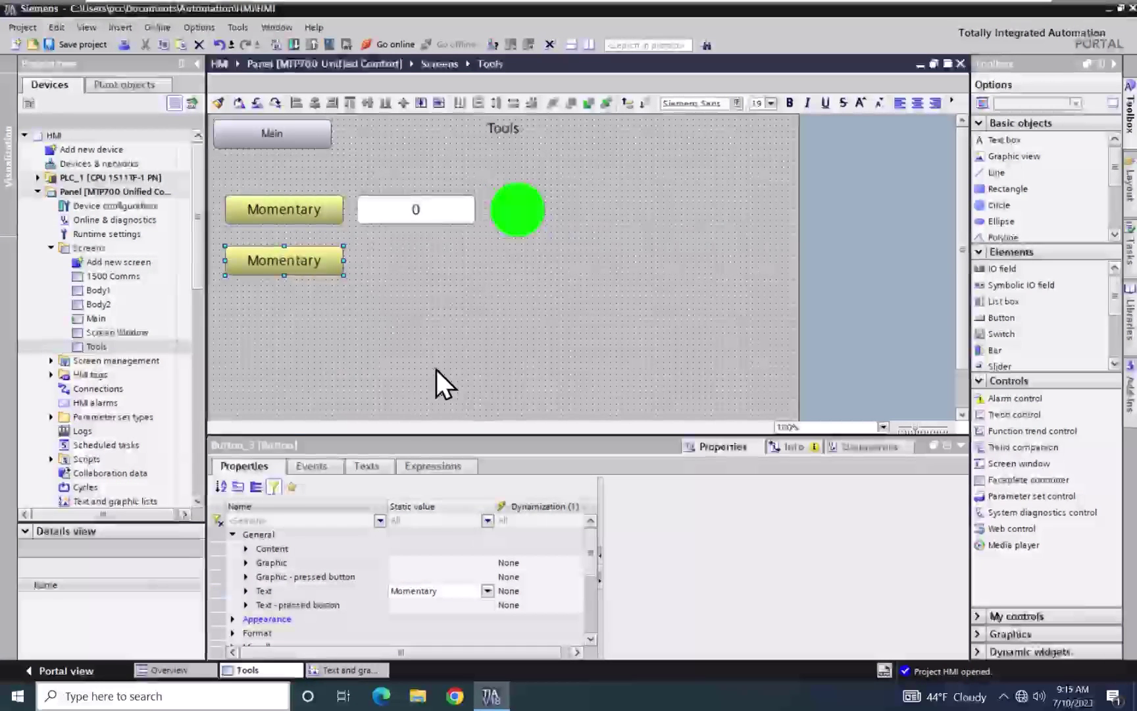
# - Set Button_3's text Dynamization to Resource list in its General properties
pyautogui.click(332, 468)
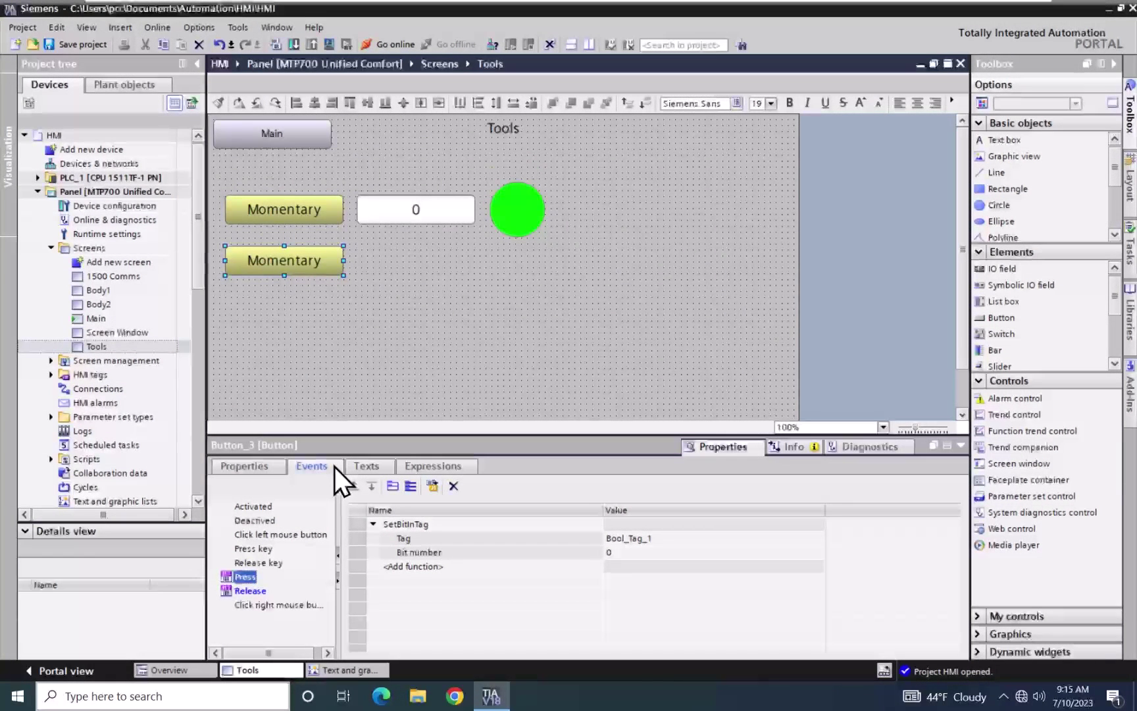
pyautogui.click(262, 466)
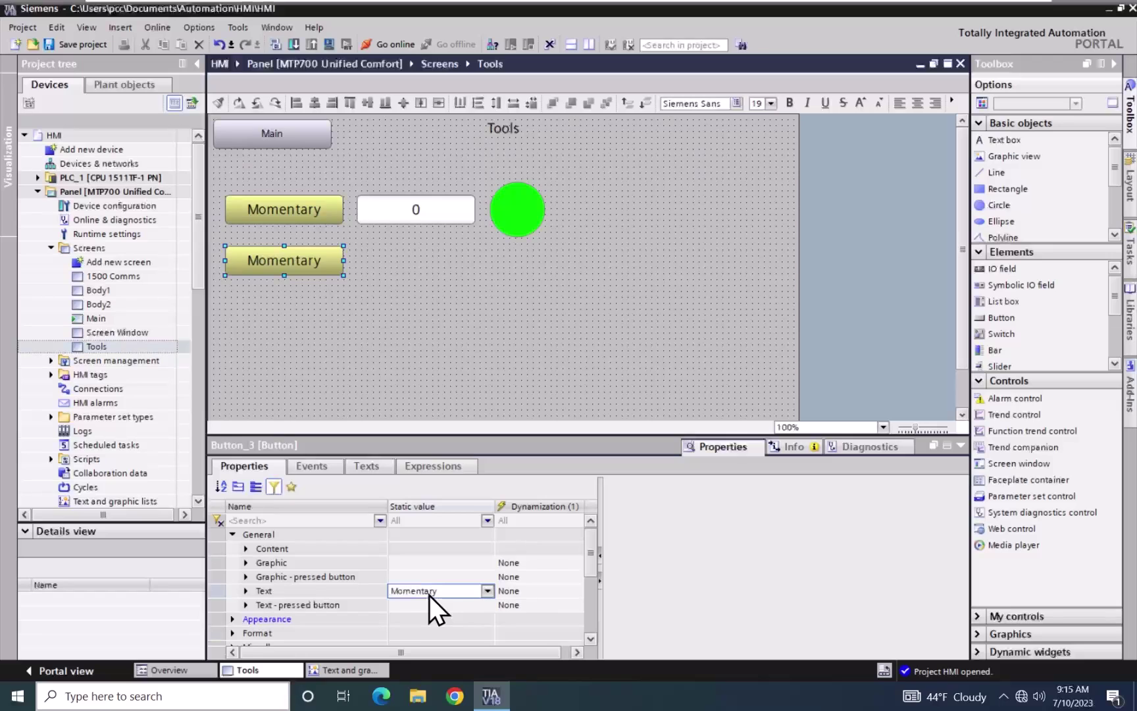
pyautogui.click(512, 591)
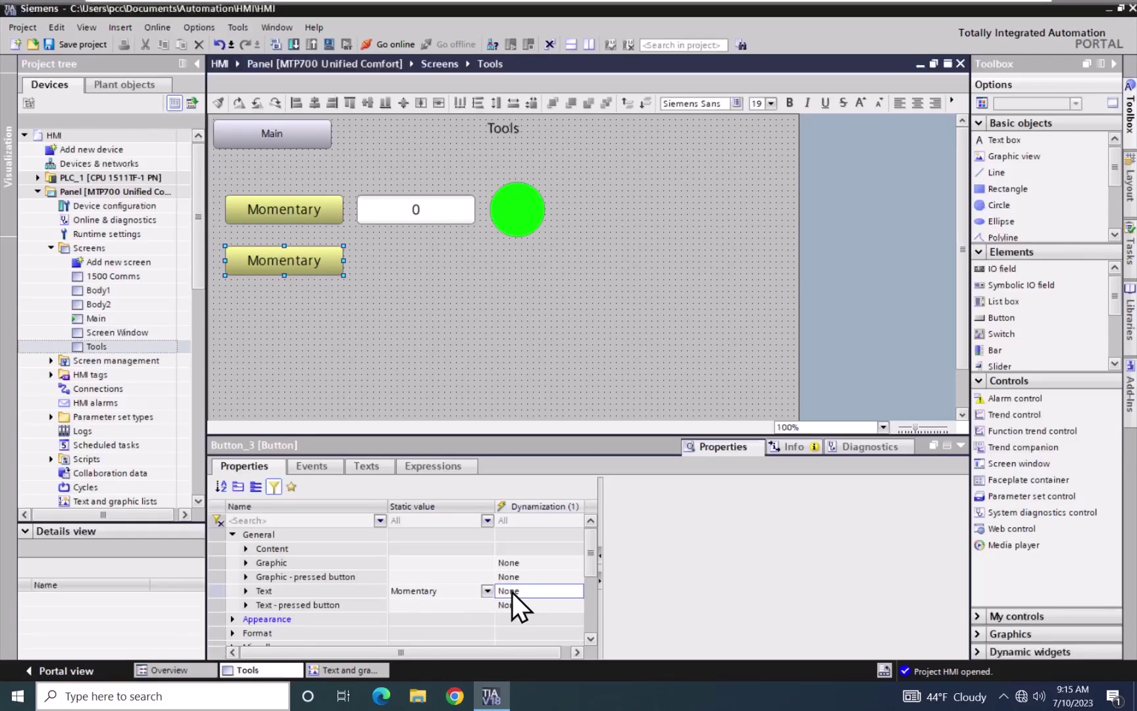
pyautogui.click(512, 591)
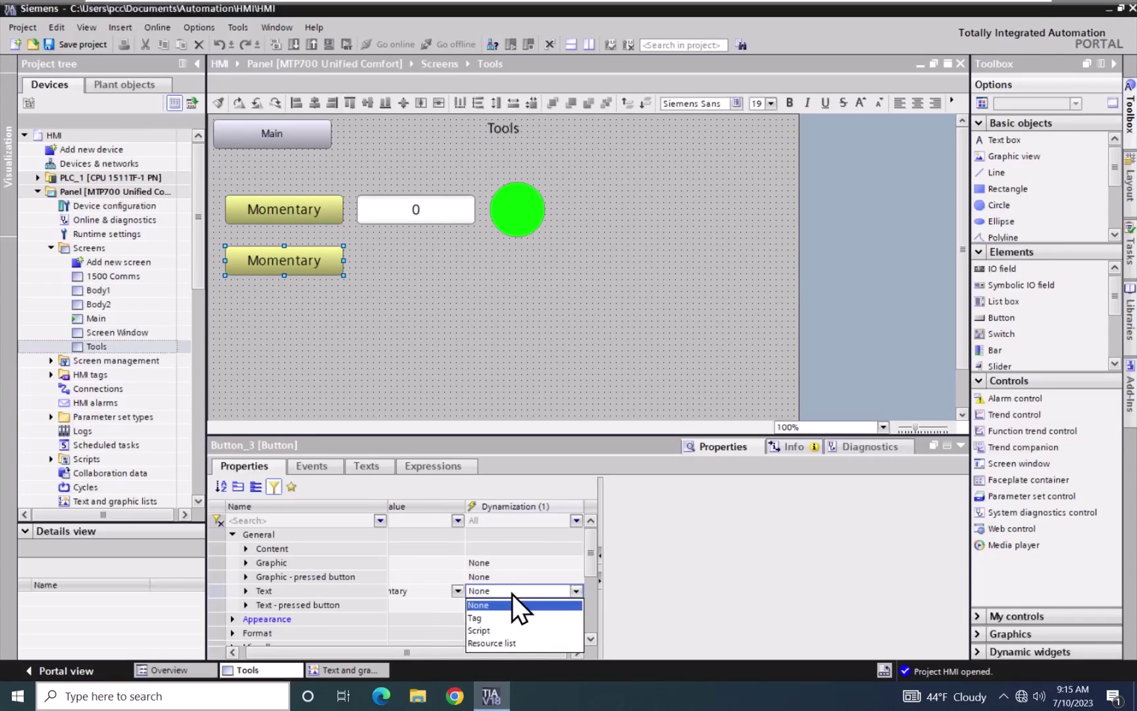
pyautogui.click(504, 643)
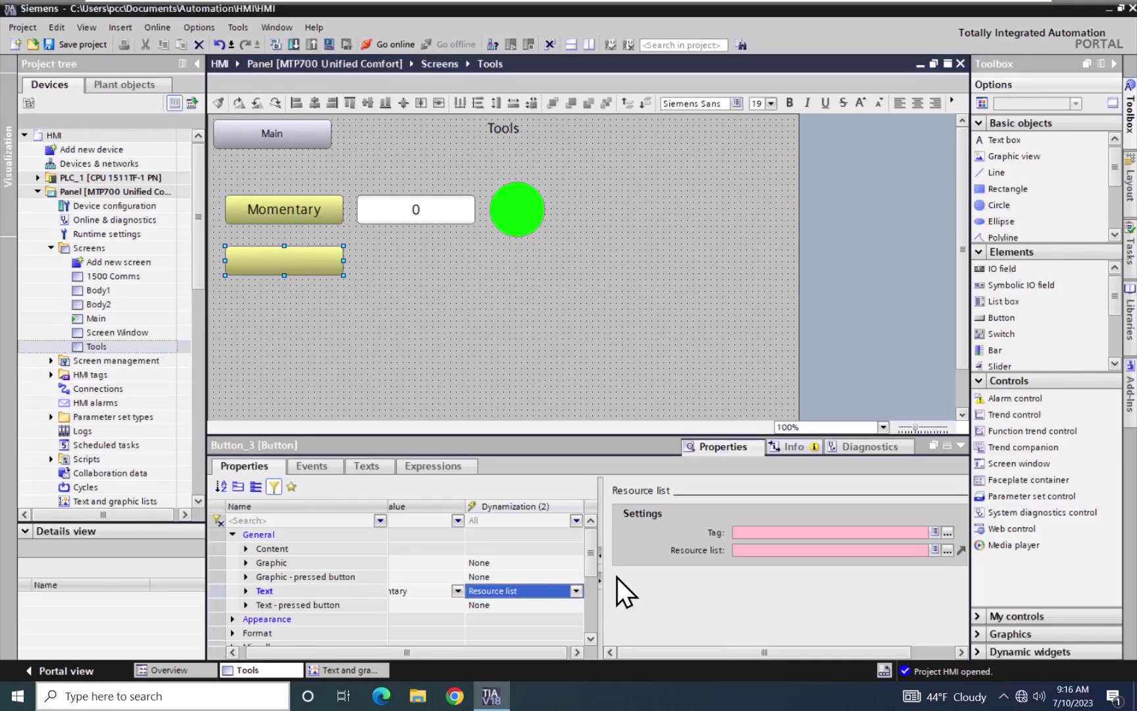
# - Add a new text list named Off_On_List in the Text and graphic lists editor
pyautogui.doubleClick(61, 504)
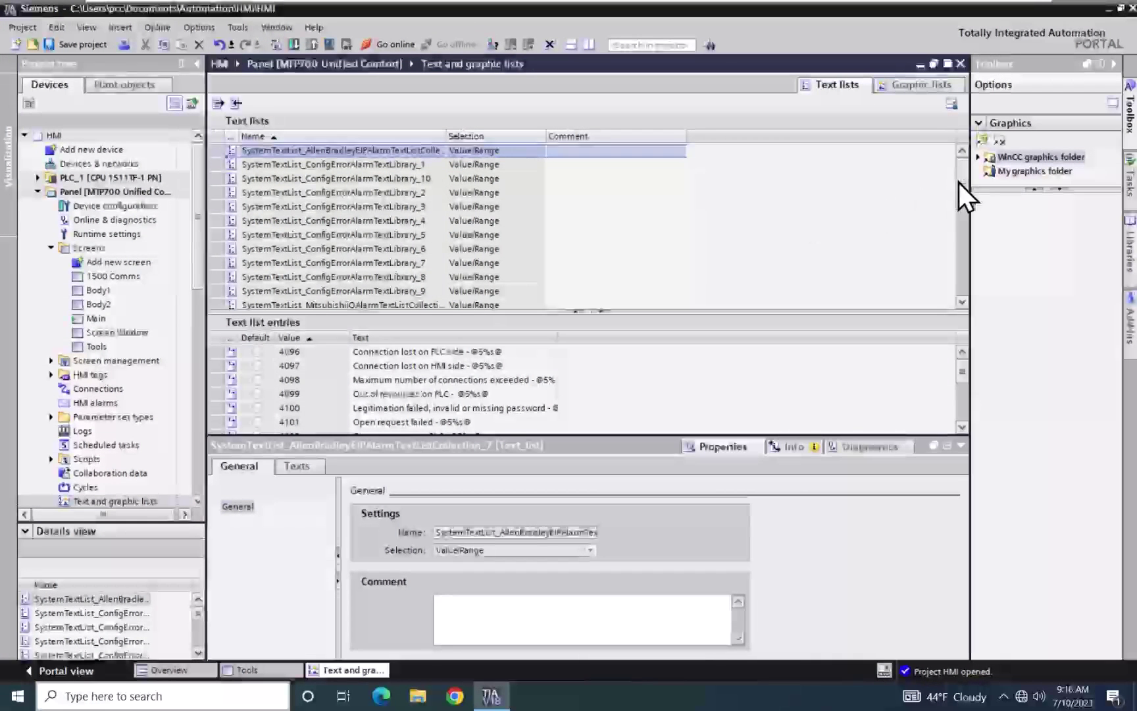
pyautogui.moveTo(962, 181); pyautogui.dragTo(955, 225)
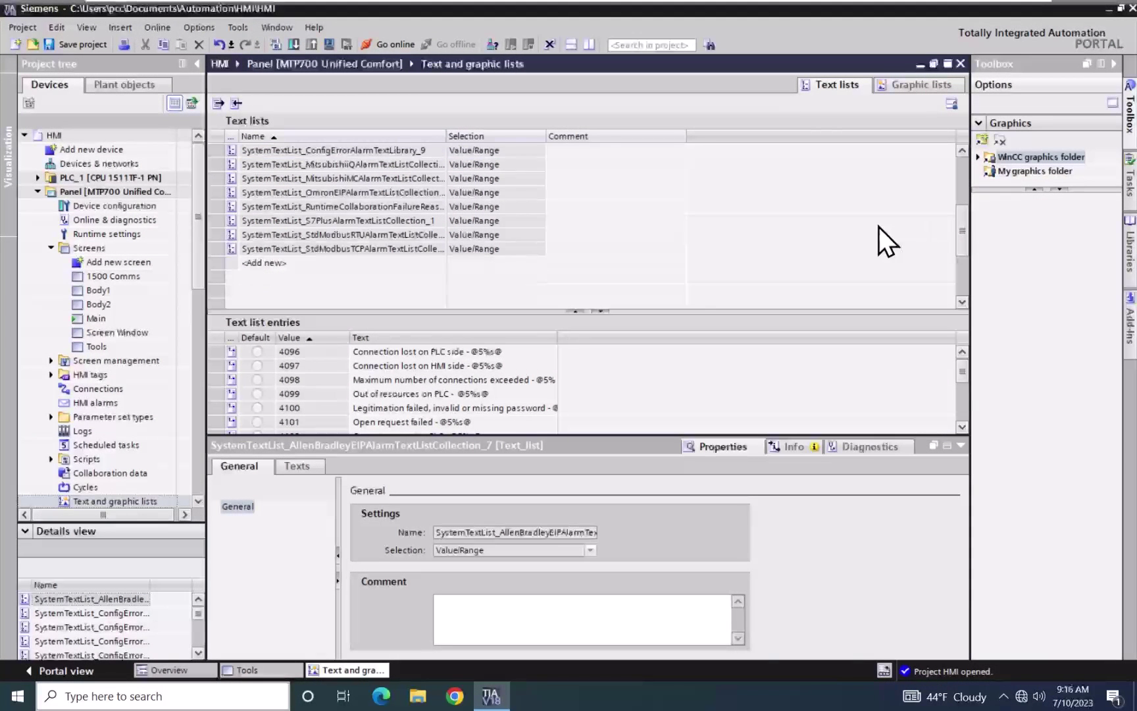
pyautogui.doubleClick(261, 261)
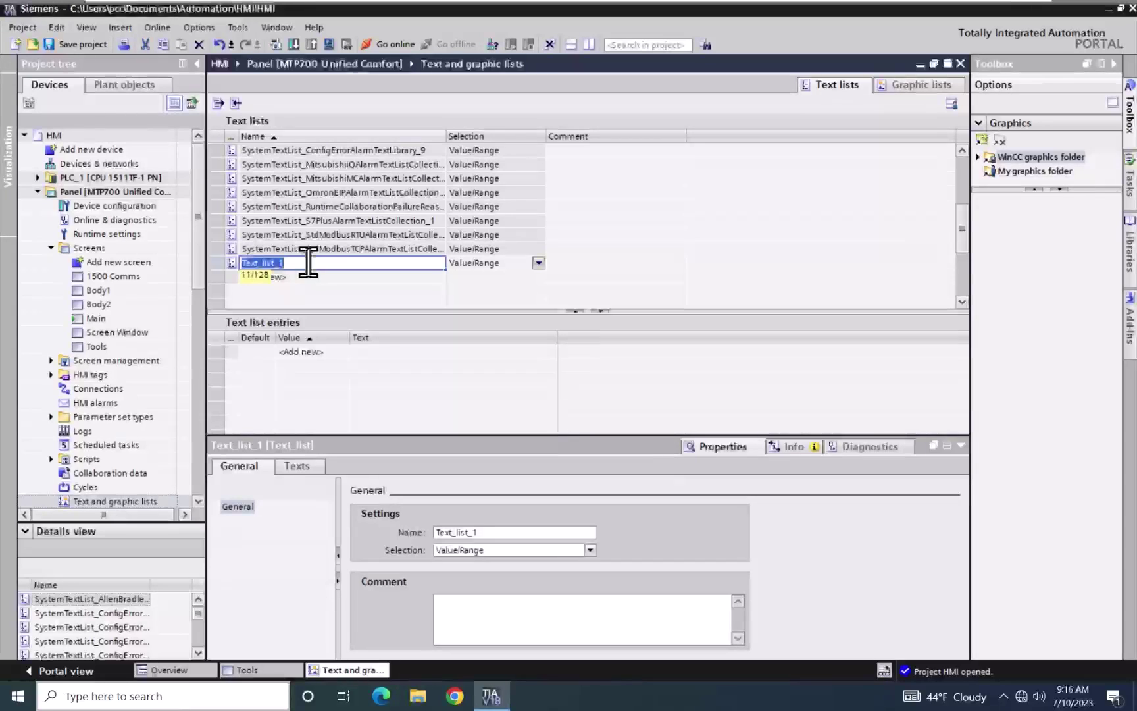
pyautogui.write('Off_On_List')
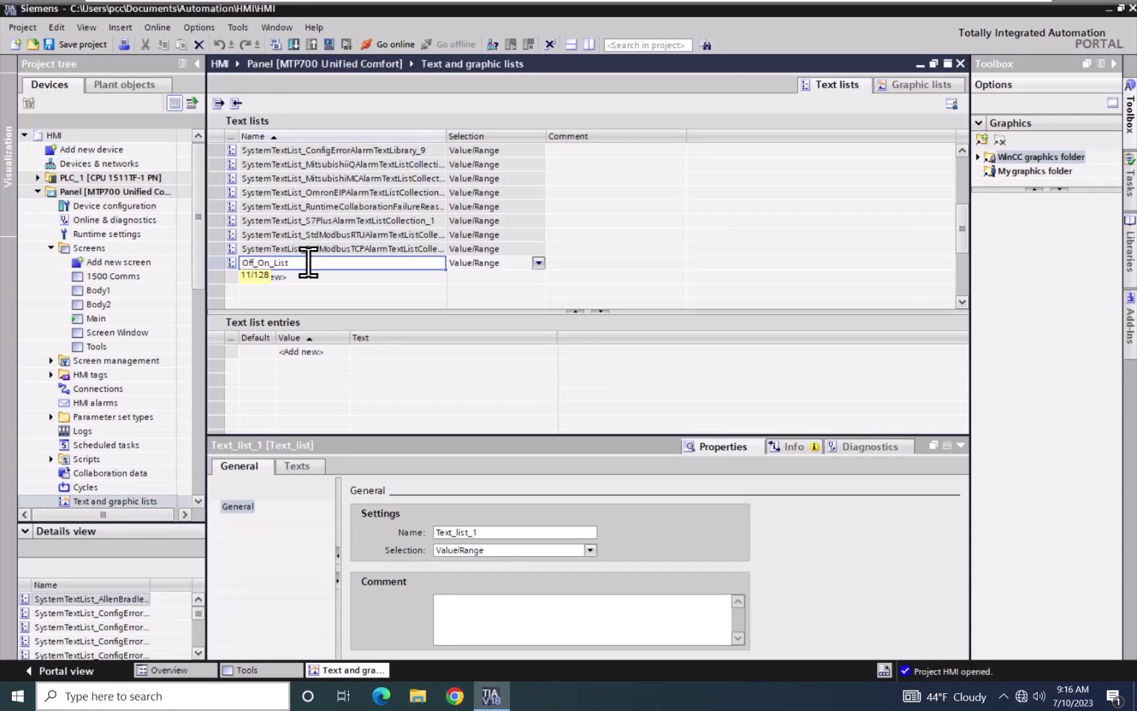
pyautogui.press('Return')
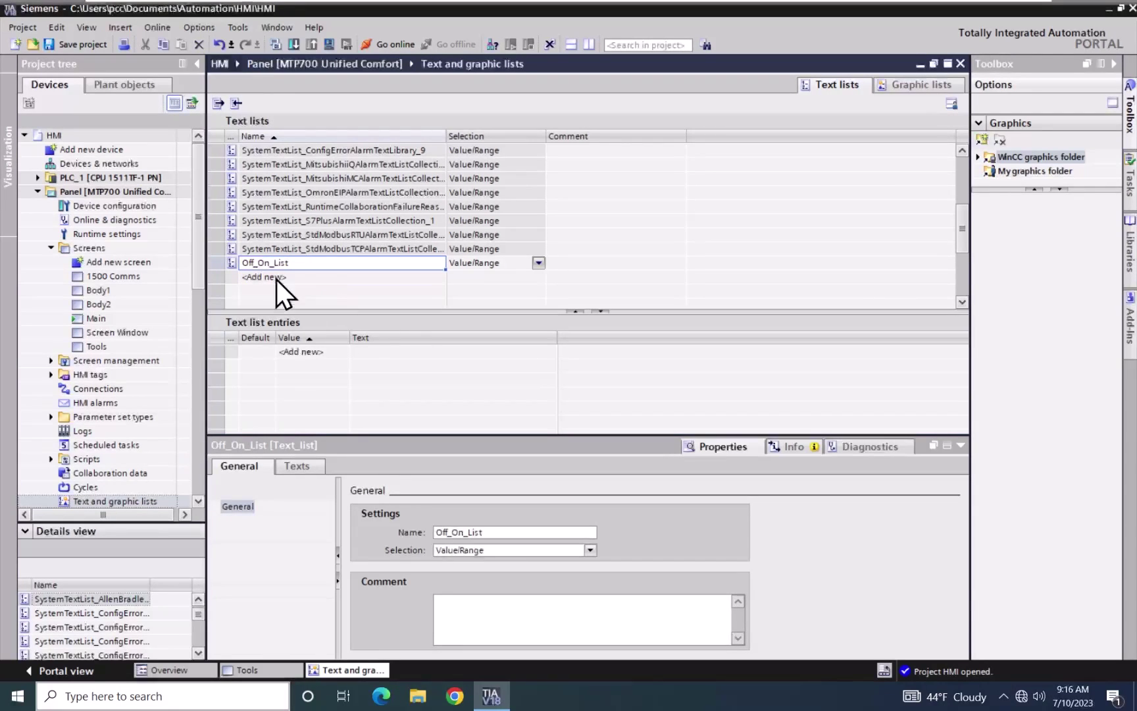
pyautogui.click(229, 263)
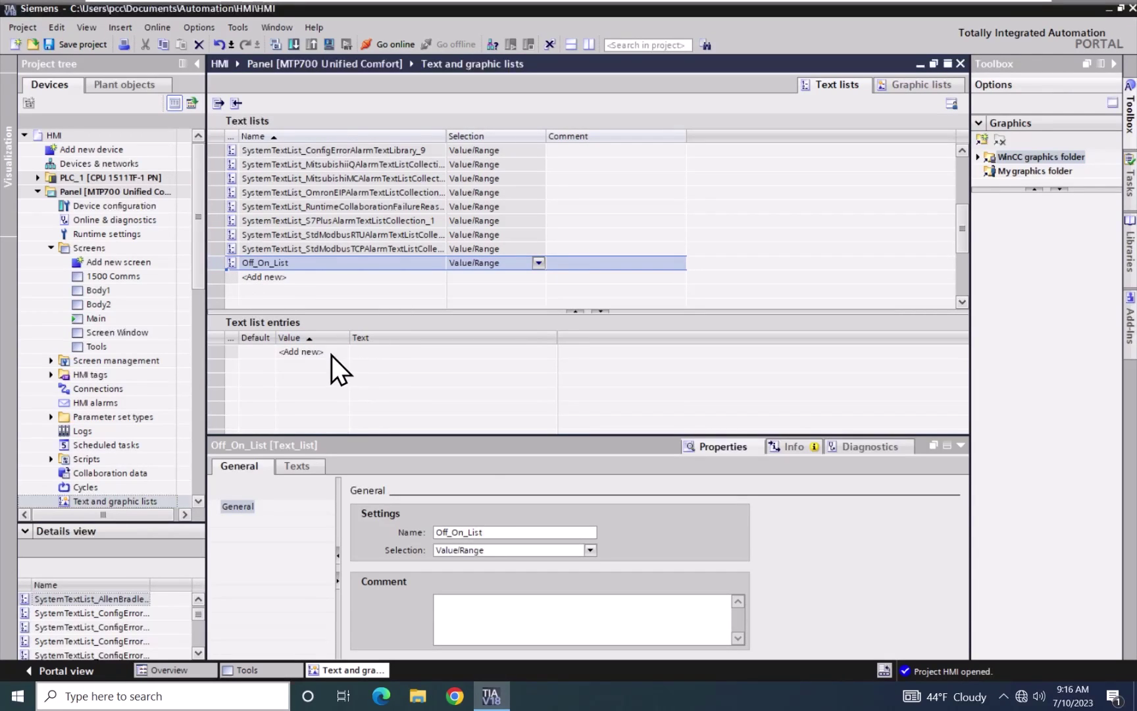
# - Add two entries to Off_On_List with values 0 and 1
pyautogui.doubleClick(308, 352)
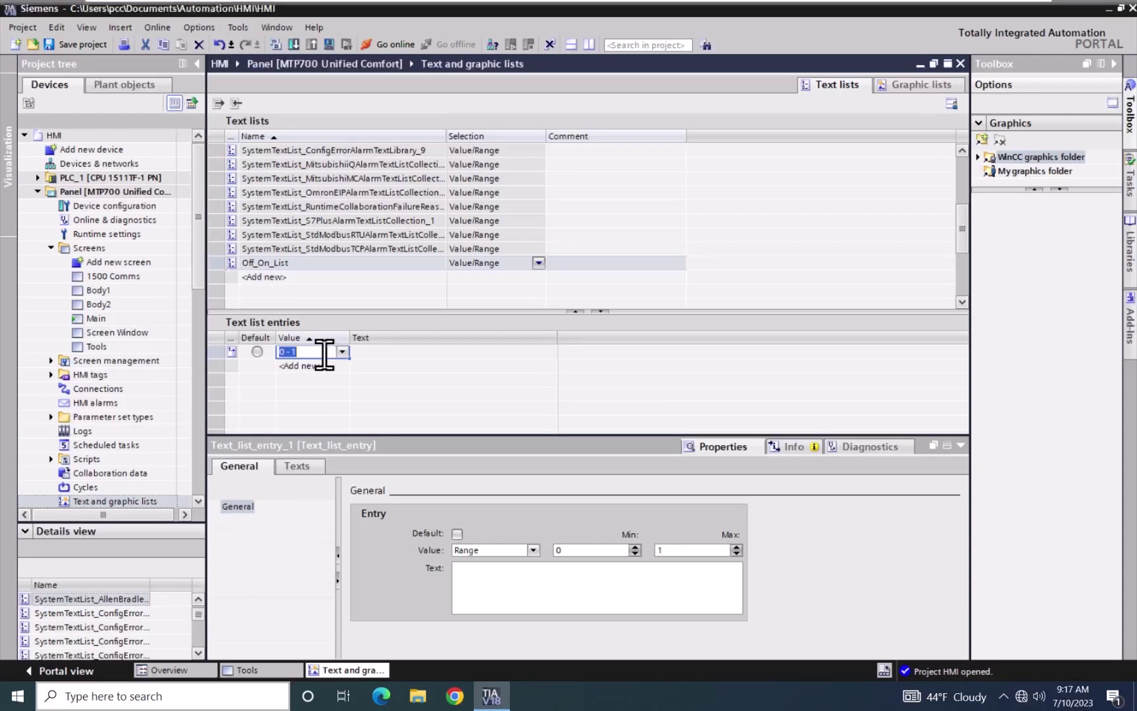
pyautogui.write('0')
pyautogui.click(308, 366)
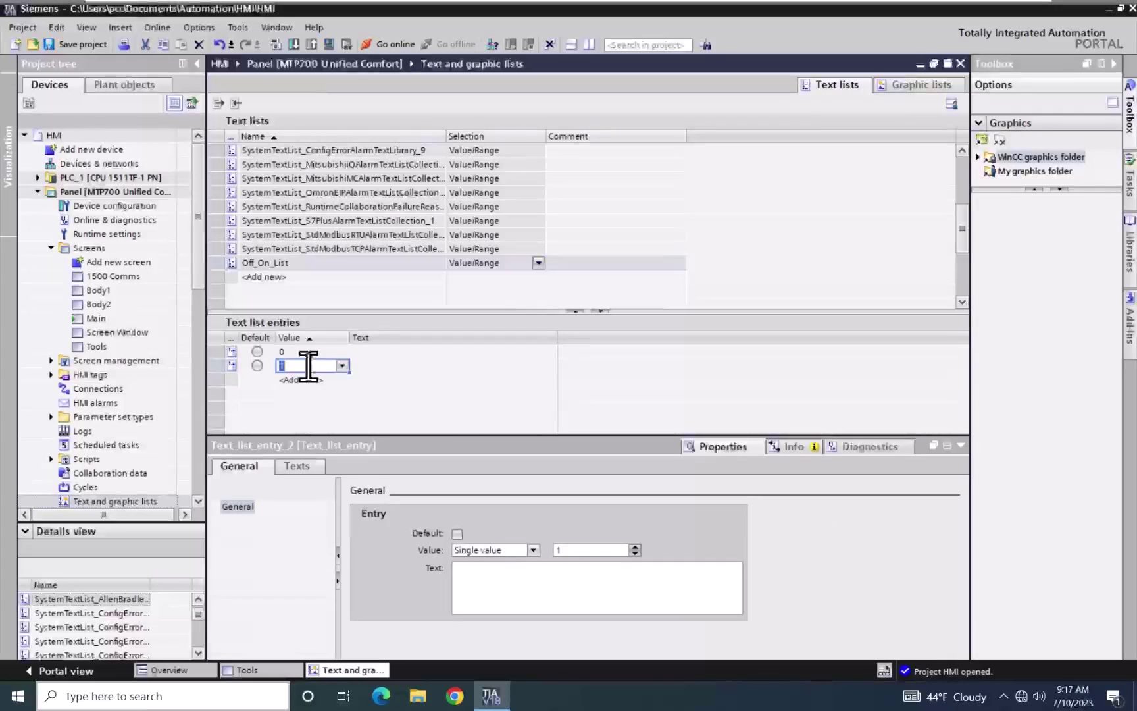
pyautogui.click(379, 367)
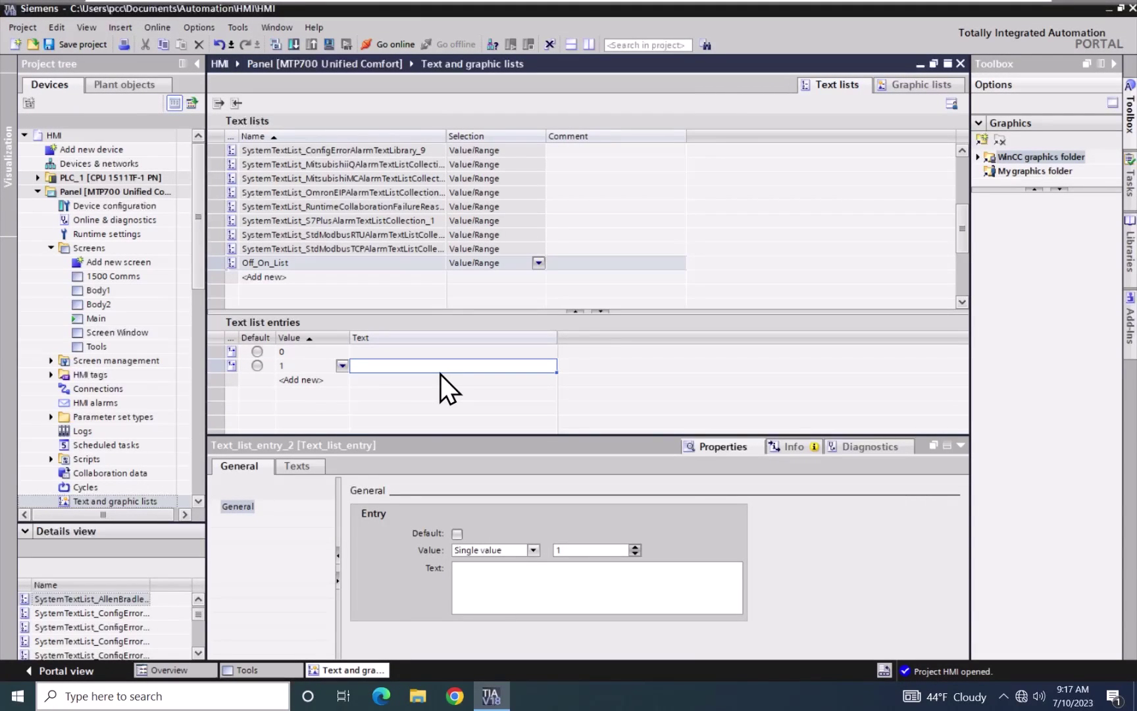
# - Give value 0 the text OFF and value 1 the text ON, then return to the Tools screen
pyautogui.click(376, 354)
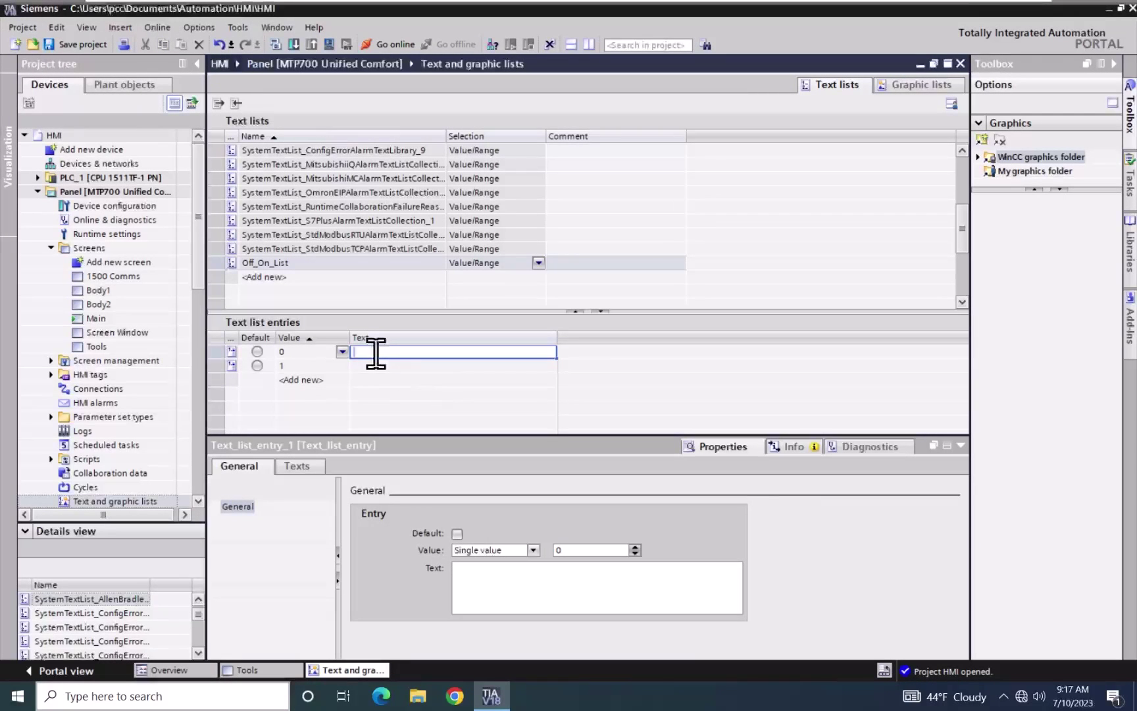
pyautogui.write('OFF')
pyautogui.click(397, 367)
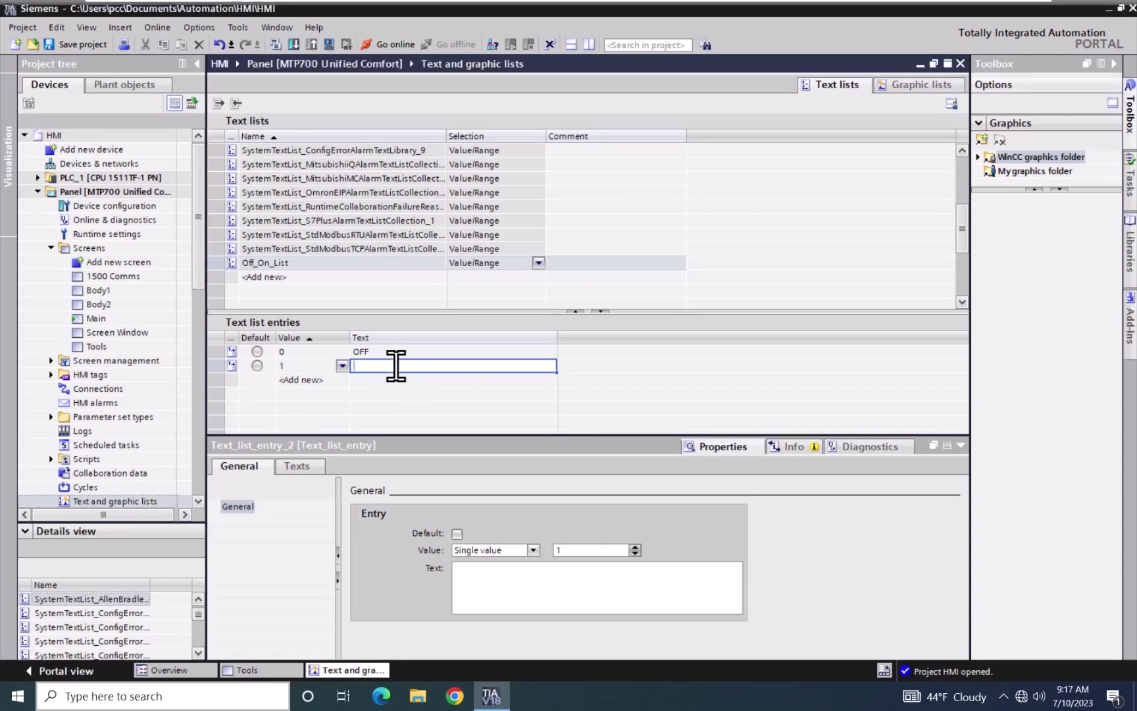
pyautogui.write('ON')
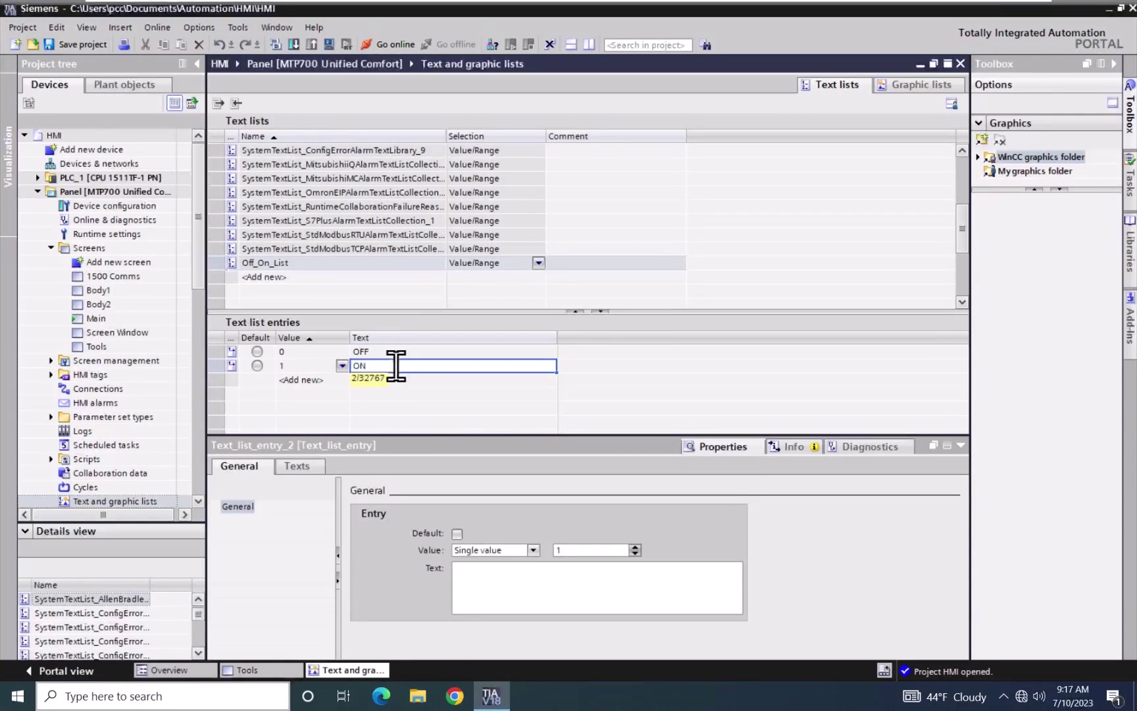
pyautogui.press('Return')
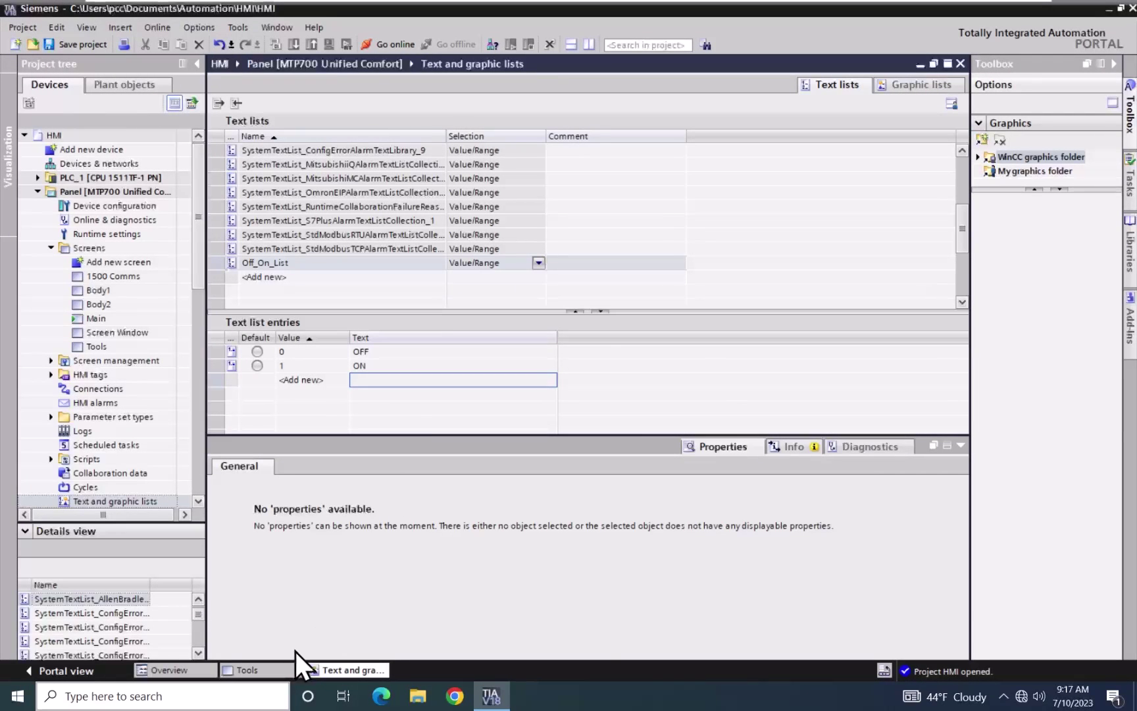
pyautogui.click(285, 670)
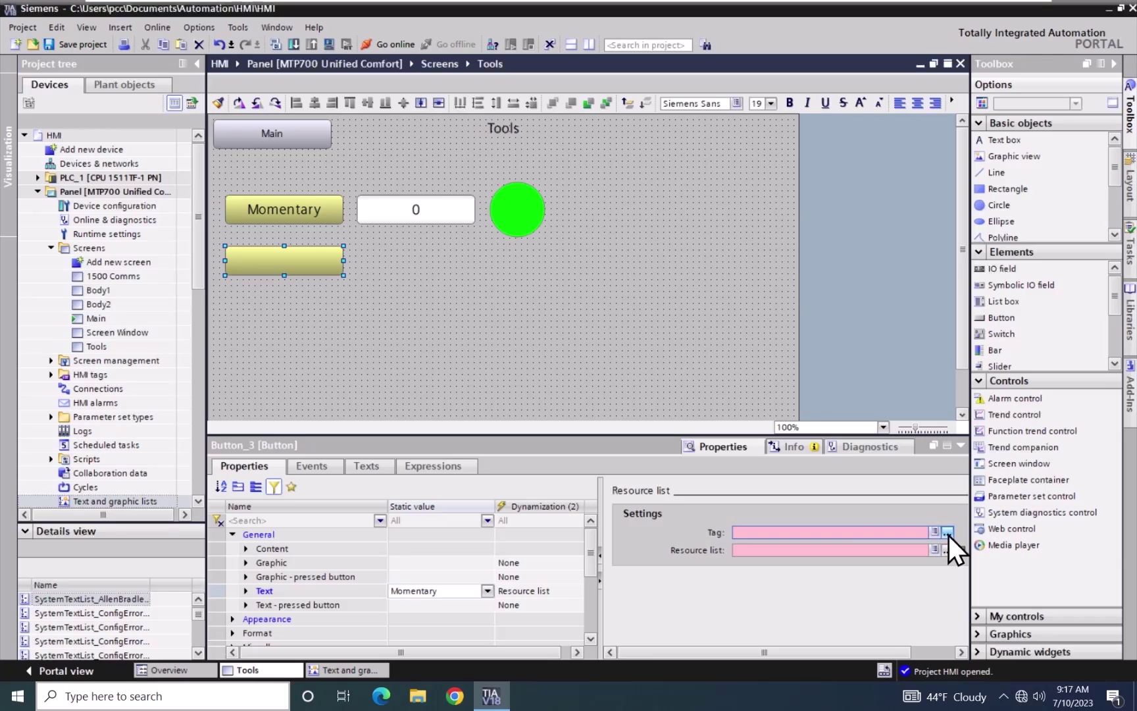
# - Set the button text's controlling tag to HMI Demo Tags > Bool_Tag_1
pyautogui.click(947, 534)
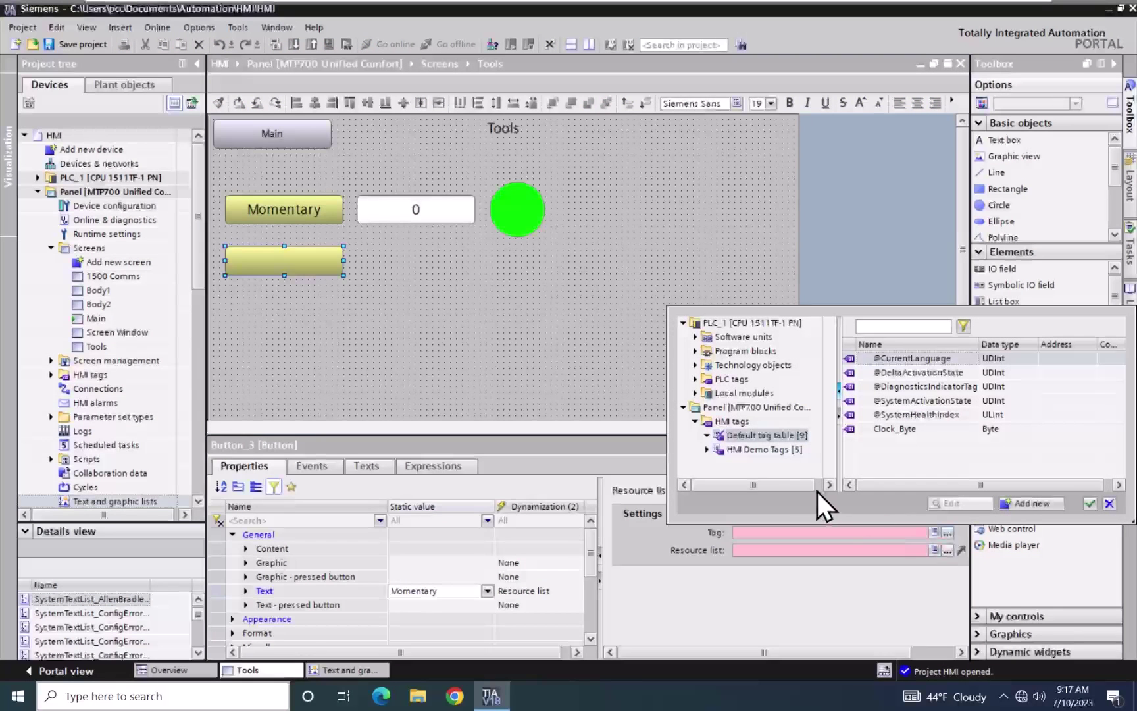
pyautogui.click(720, 450)
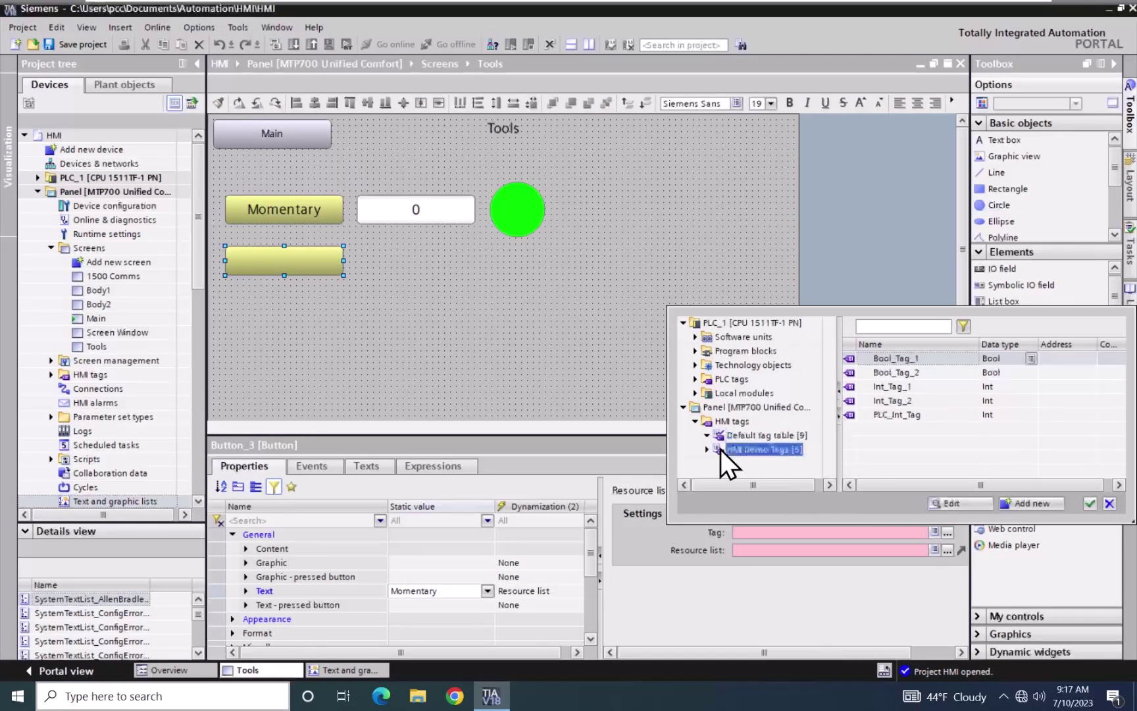
pyautogui.click(853, 358)
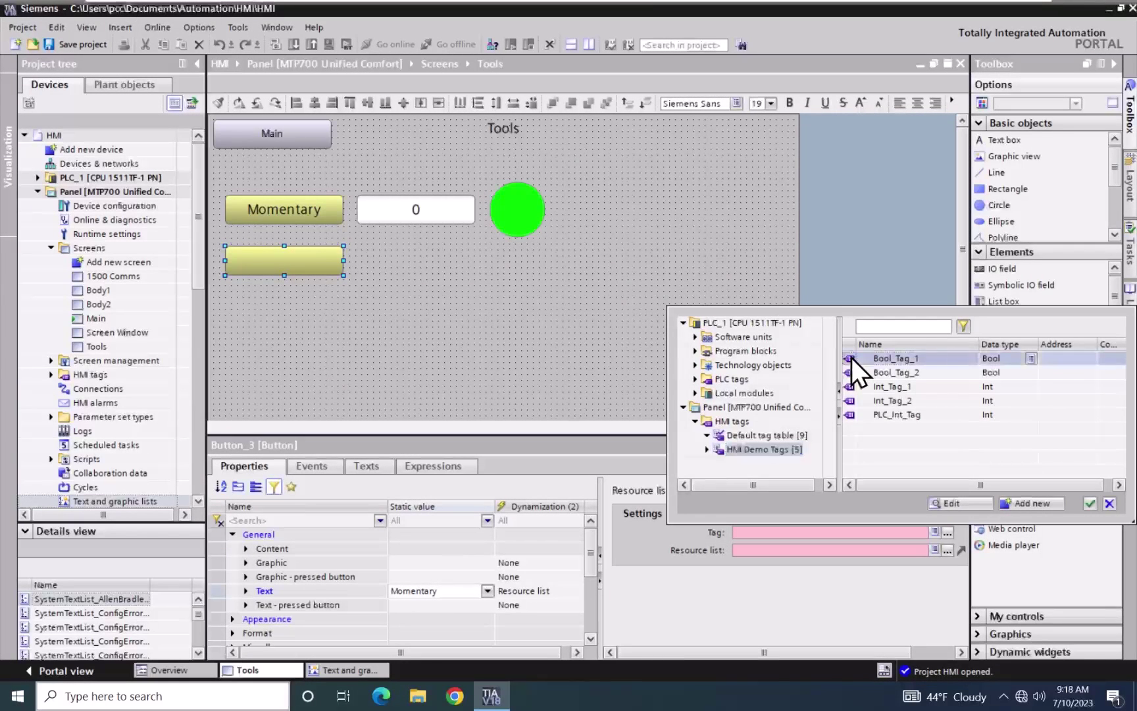
pyautogui.click(1092, 502)
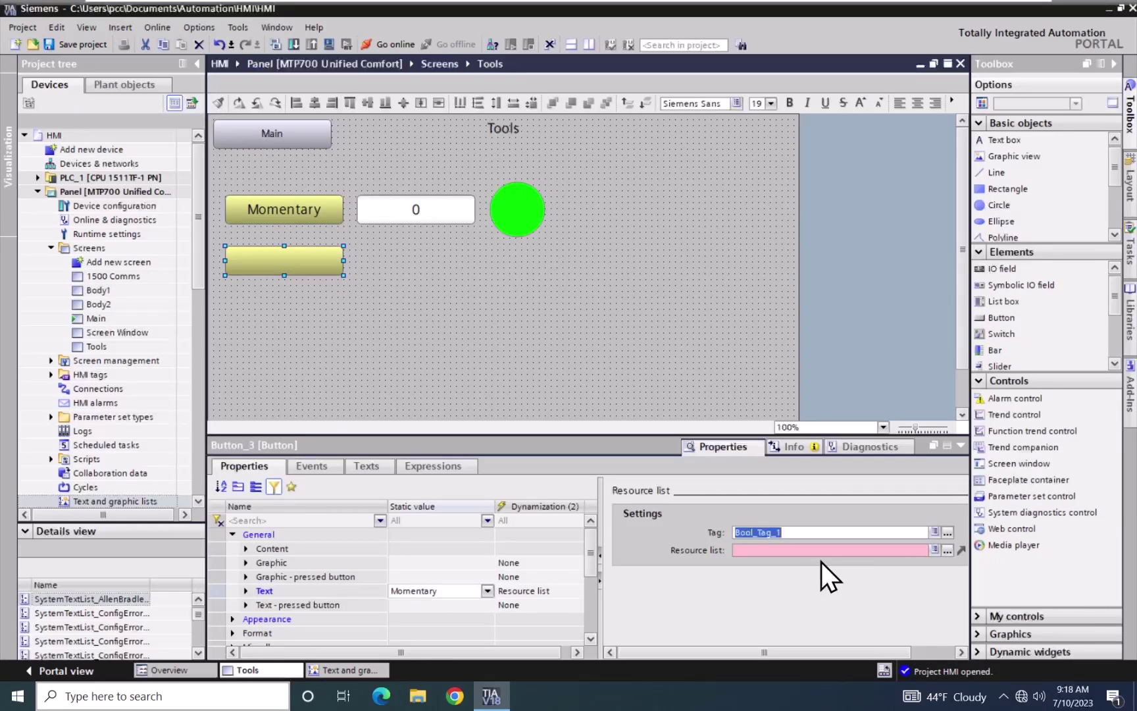
# - Select Off_On_List as the button's resource list so it reads OFF
pyautogui.click(948, 550)
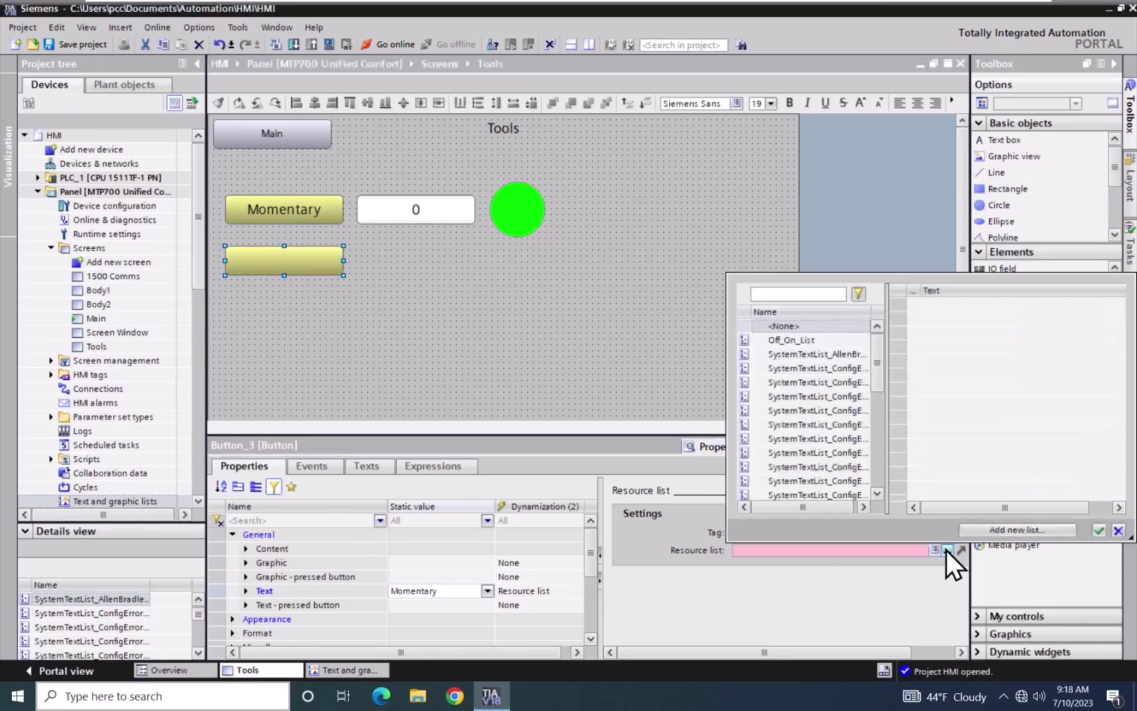
pyautogui.click(799, 340)
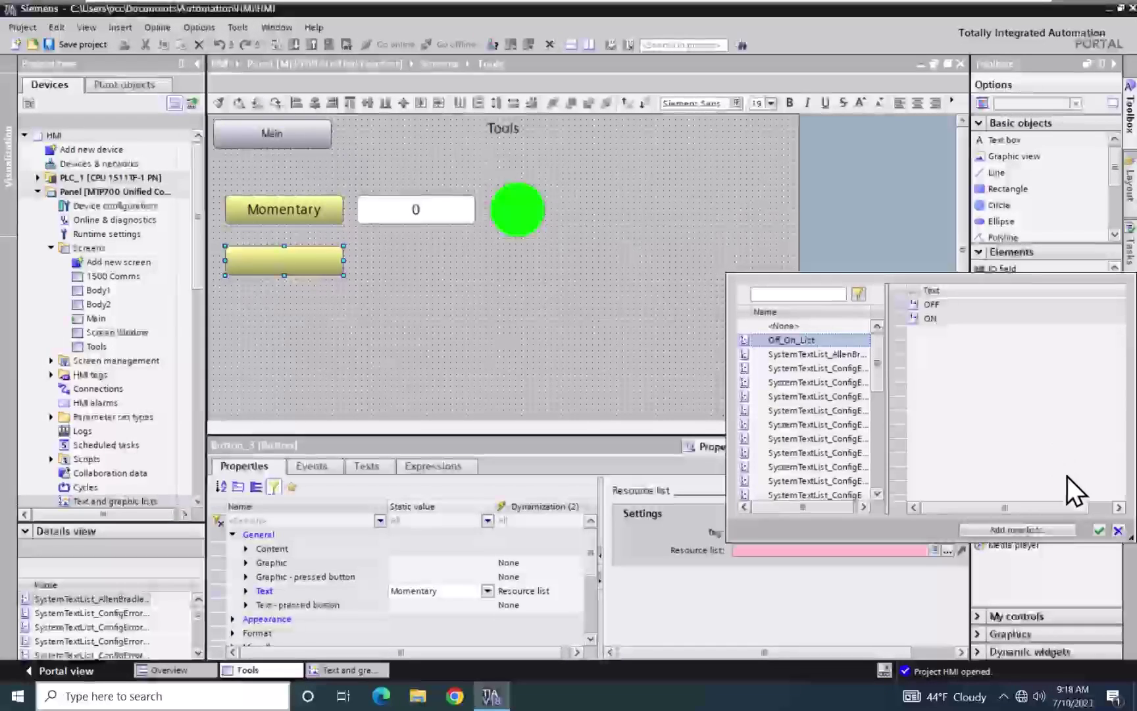
pyautogui.click(1099, 527)
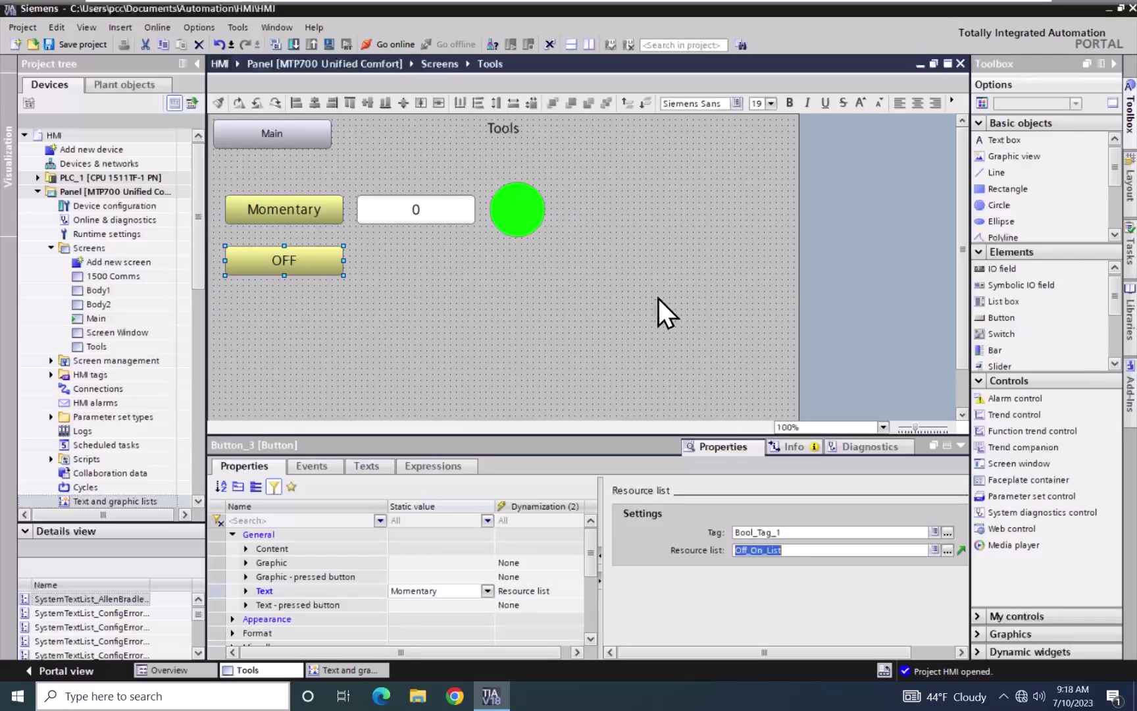
pyautogui.click(980, 284)
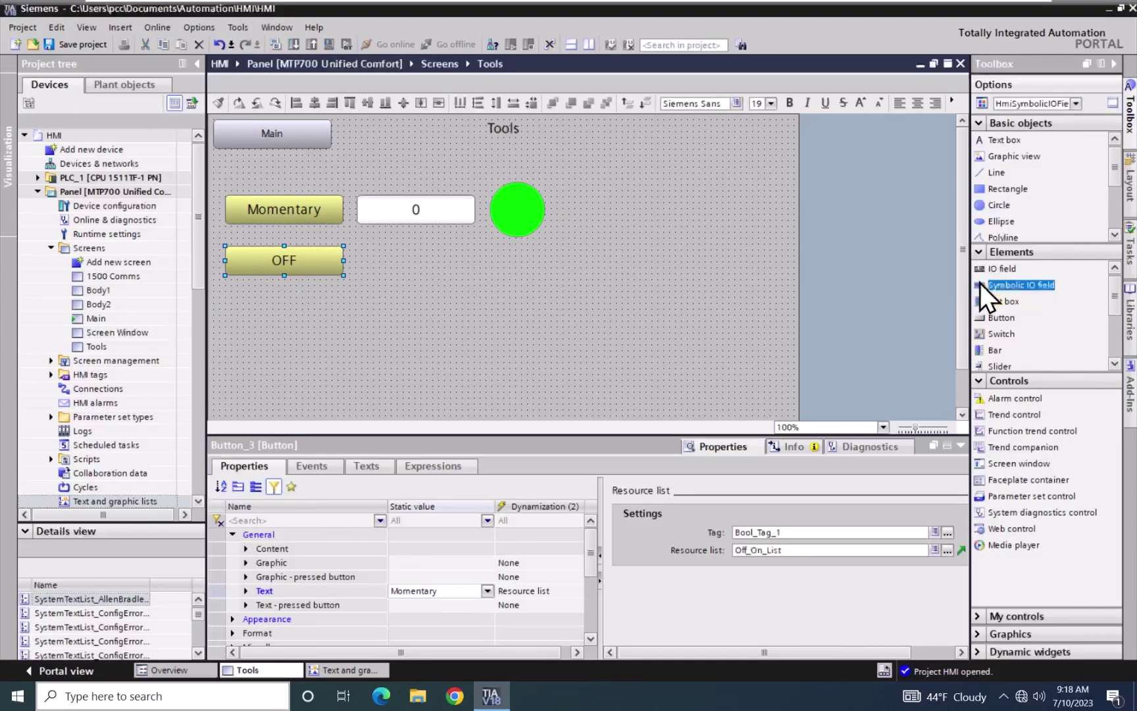
# - Place a symbolic IO field beside the OFF button and expand its Miscellaneous properties
pyautogui.moveTo(980, 284); pyautogui.dragTo(355, 247)
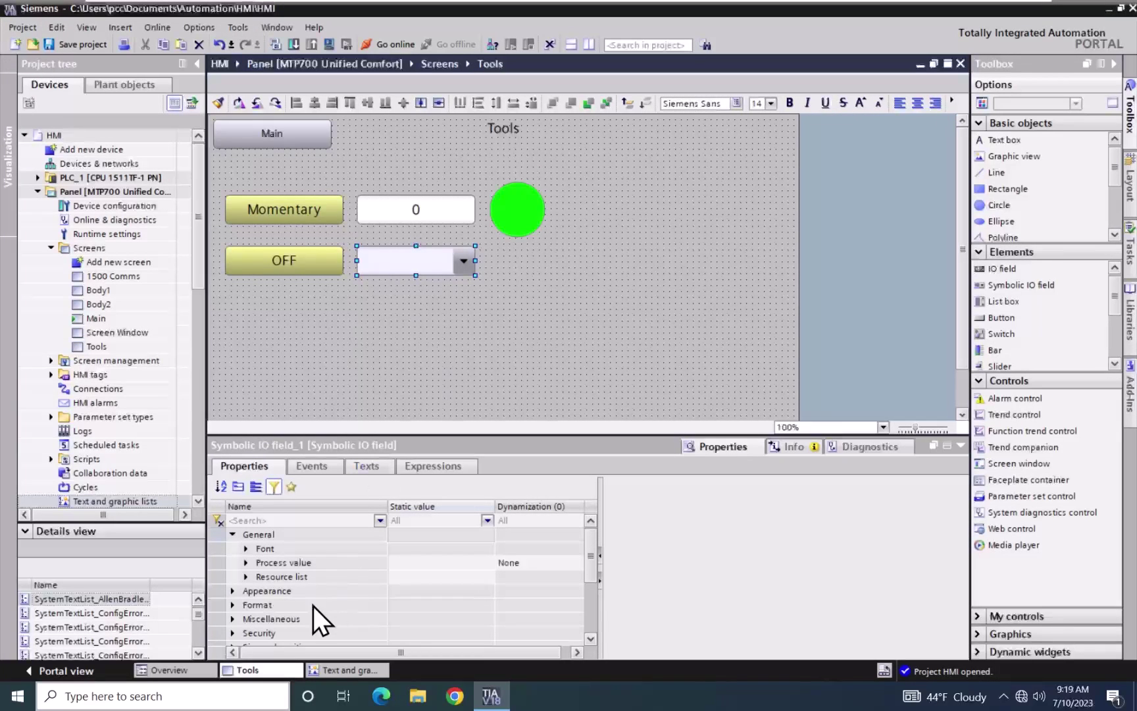
pyautogui.click(231, 618)
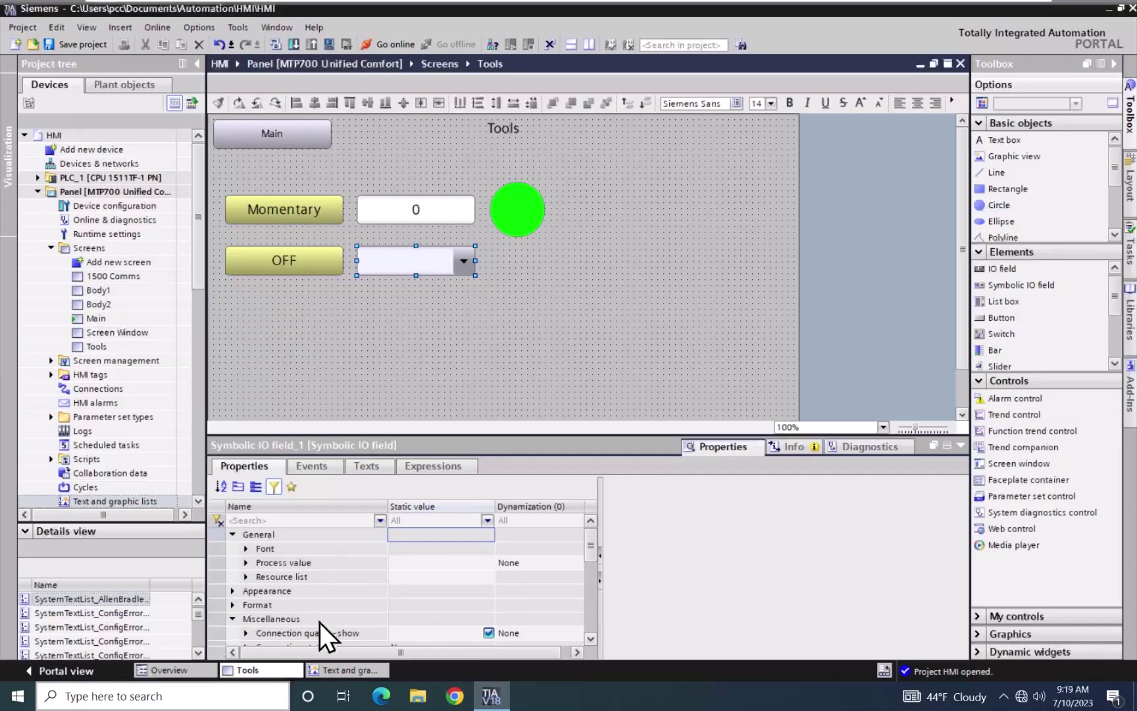
pyautogui.click(591, 640)
pyautogui.click(590, 640)
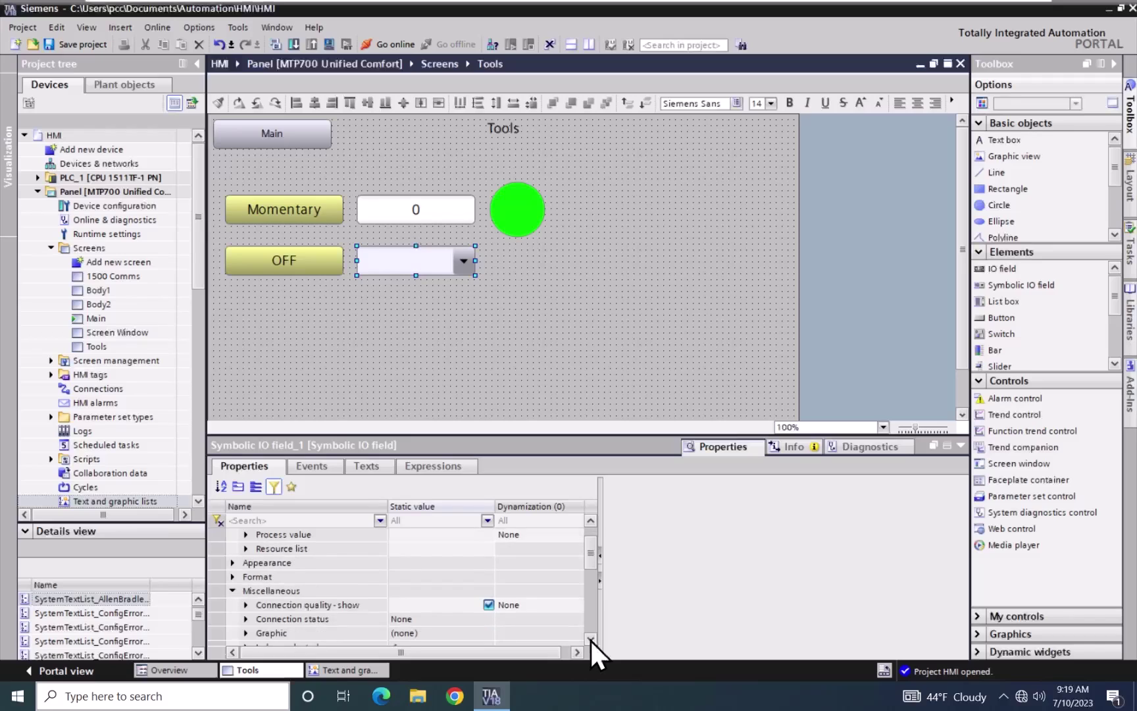
pyautogui.click(590, 640)
pyautogui.click(591, 639)
pyautogui.click(590, 640)
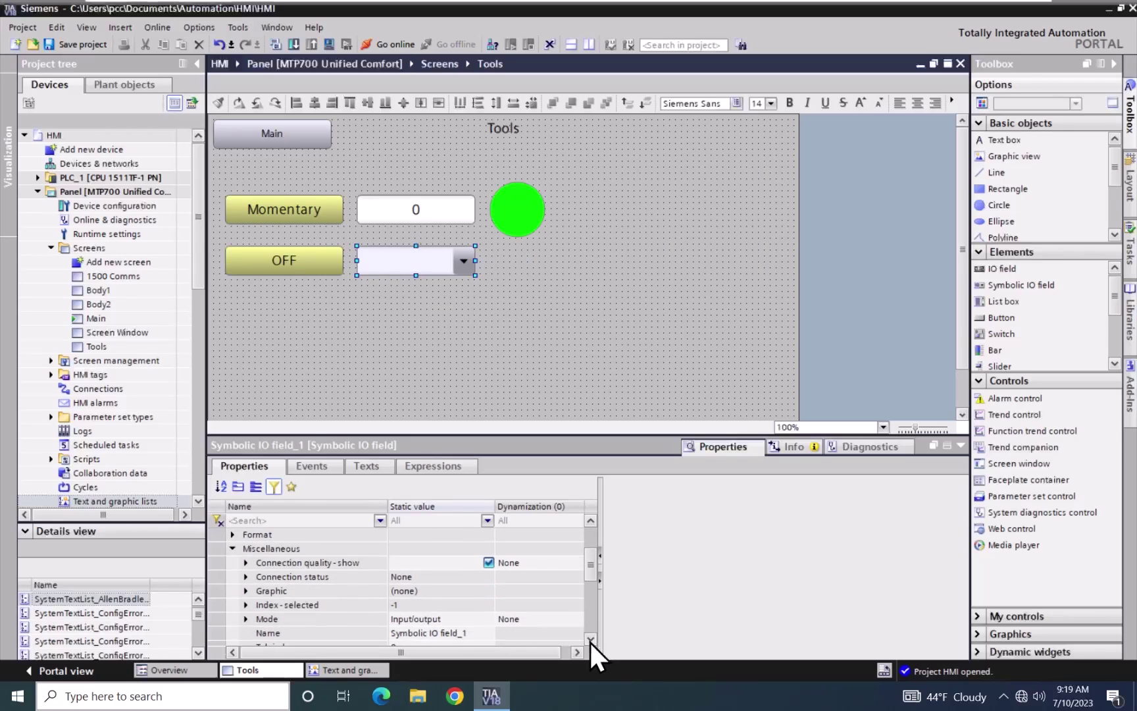
# - Change the field's Mode from Input/output to Output
pyautogui.click(443, 621)
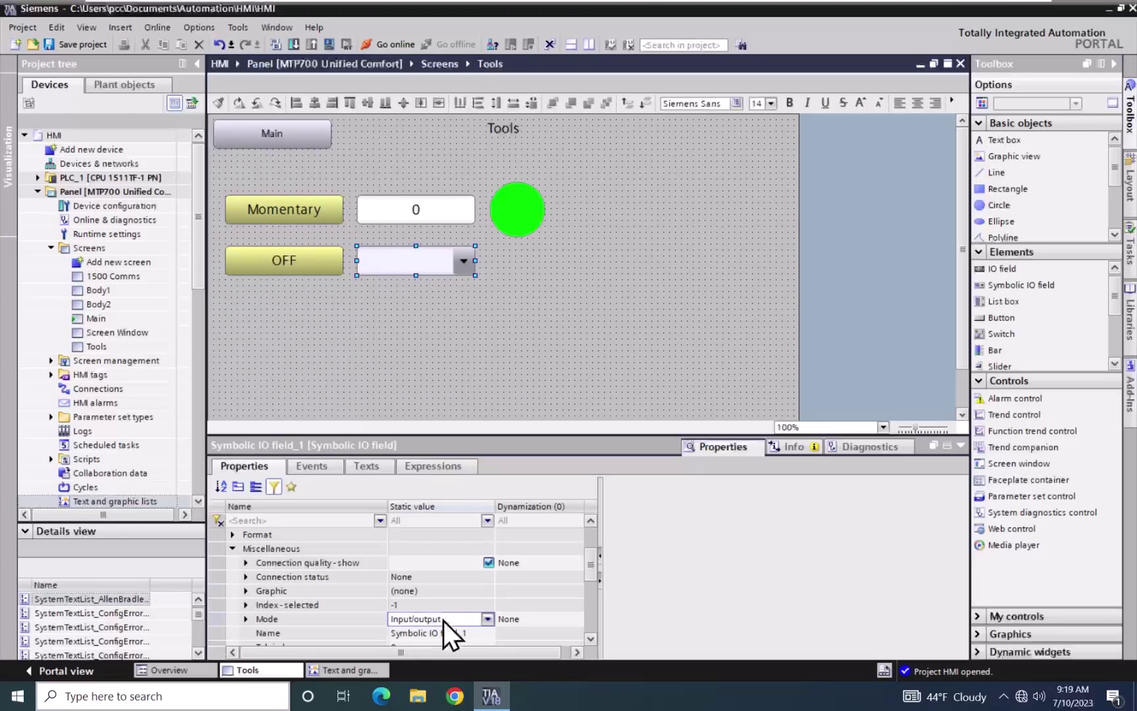
pyautogui.click(487, 619)
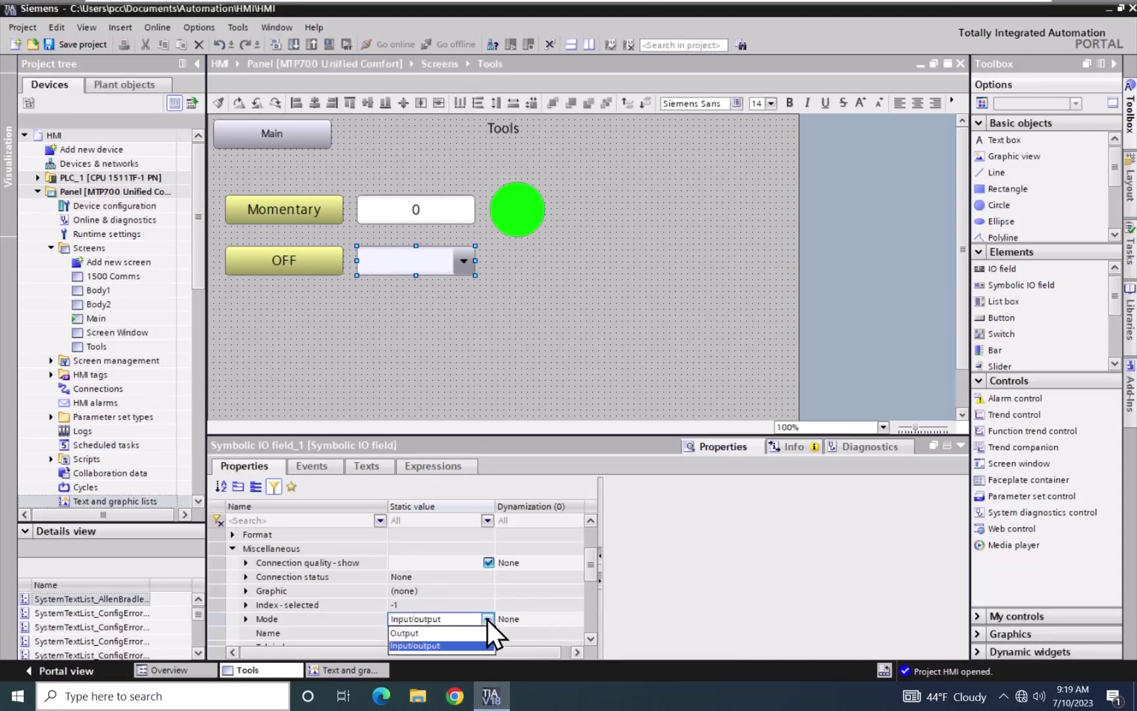
pyautogui.click(417, 634)
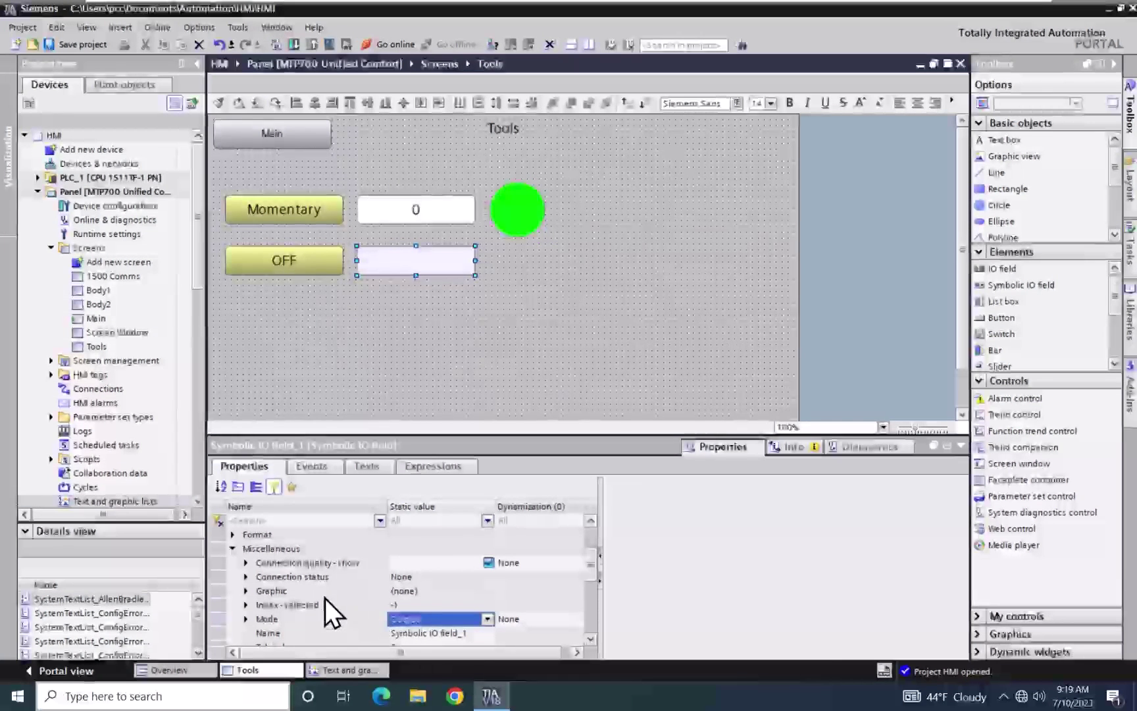
pyautogui.click(234, 550)
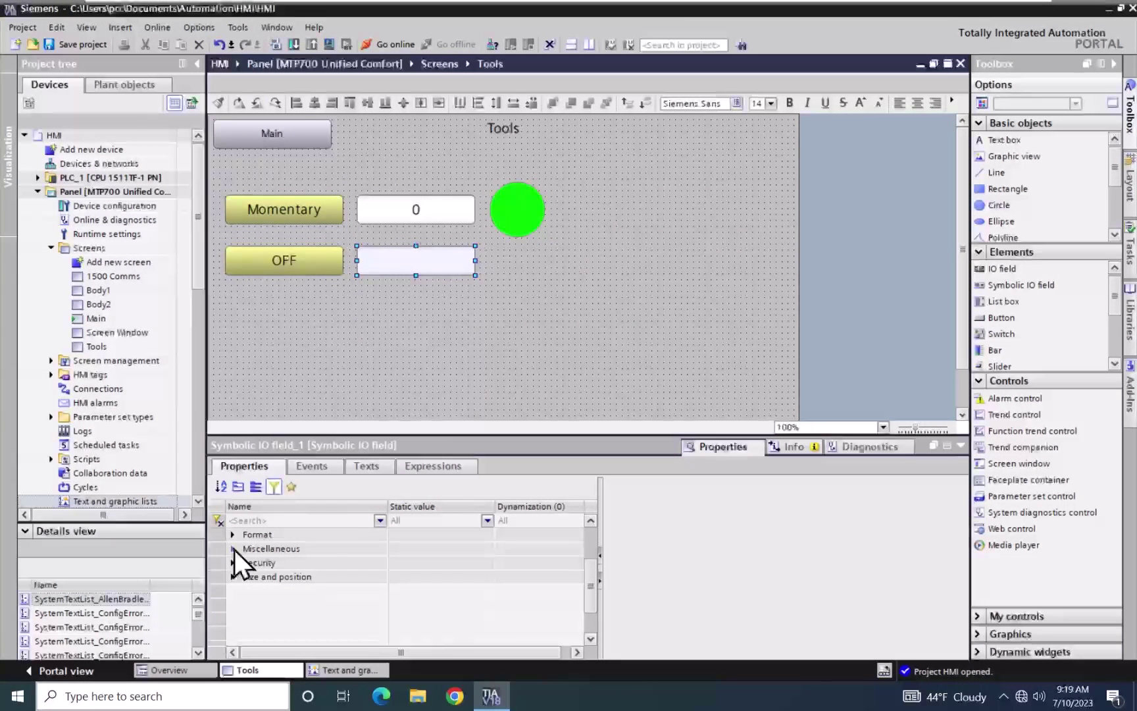
pyautogui.moveTo(591, 586); pyautogui.dragTo(589, 541)
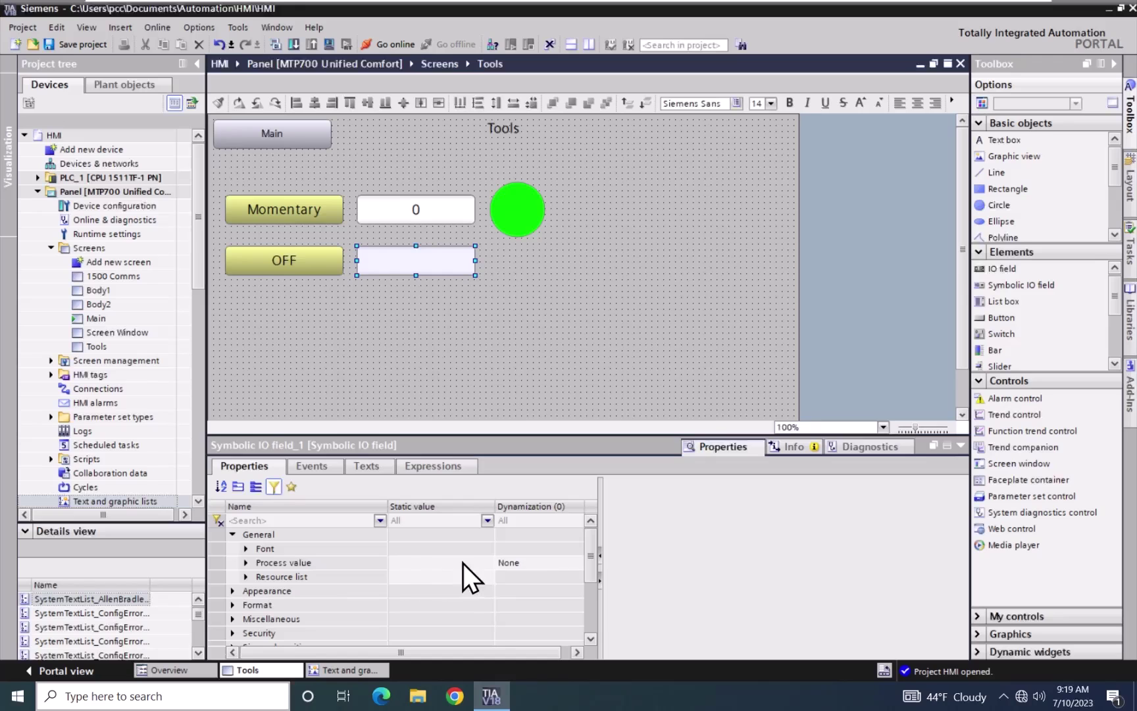
# - Set the process value Dynamization to Tag and select Bool_Tag_1
pyautogui.click(515, 564)
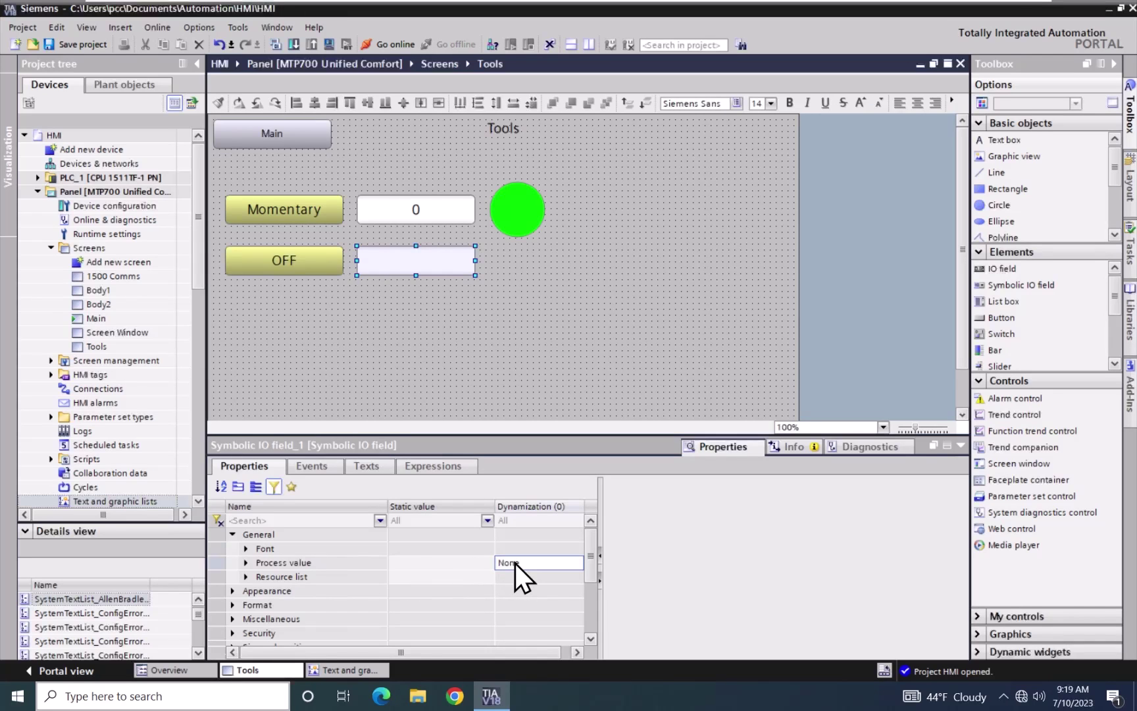
pyautogui.click(516, 563)
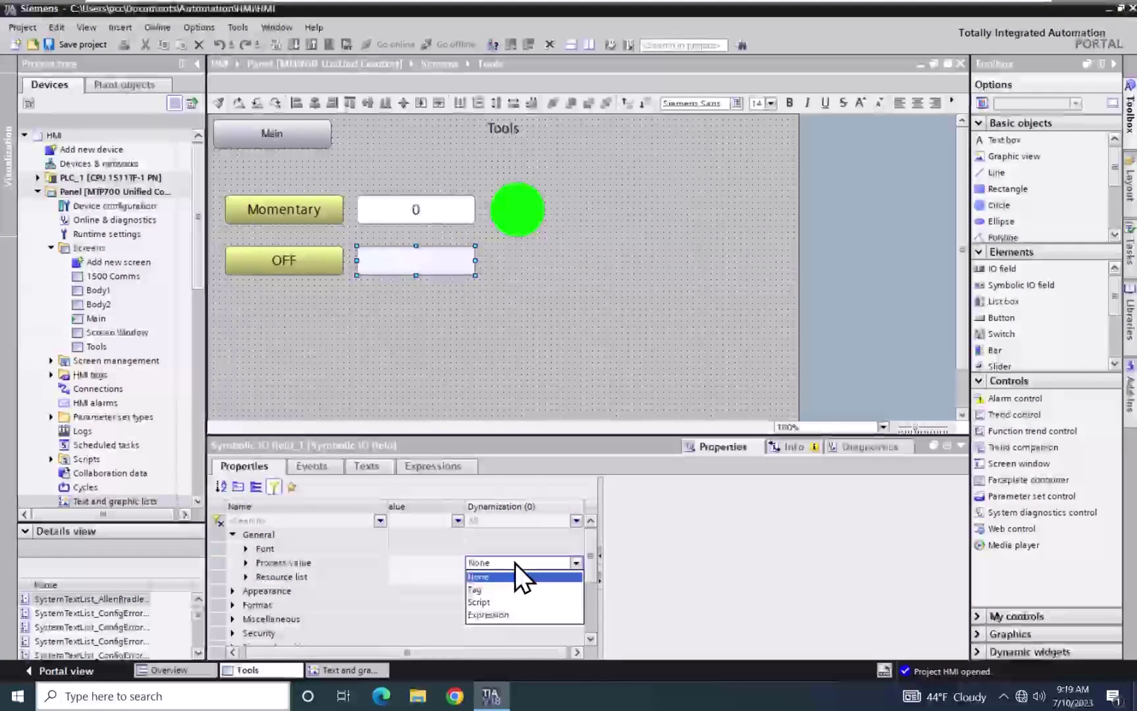
pyautogui.click(476, 589)
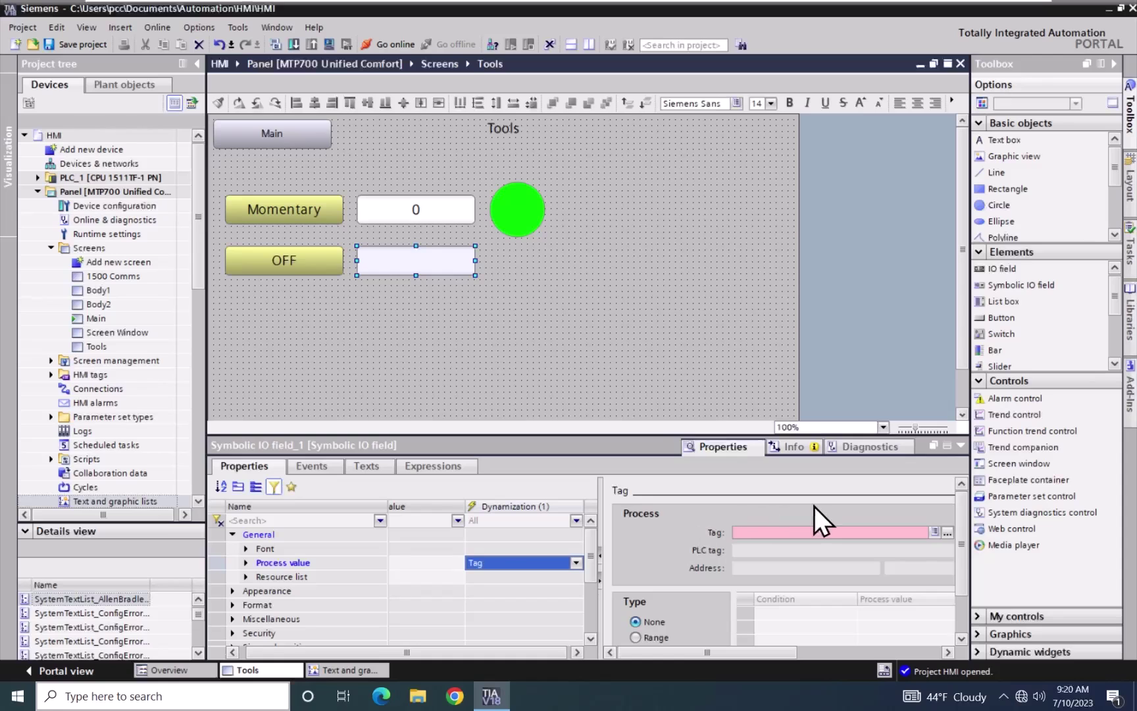
pyautogui.click(946, 534)
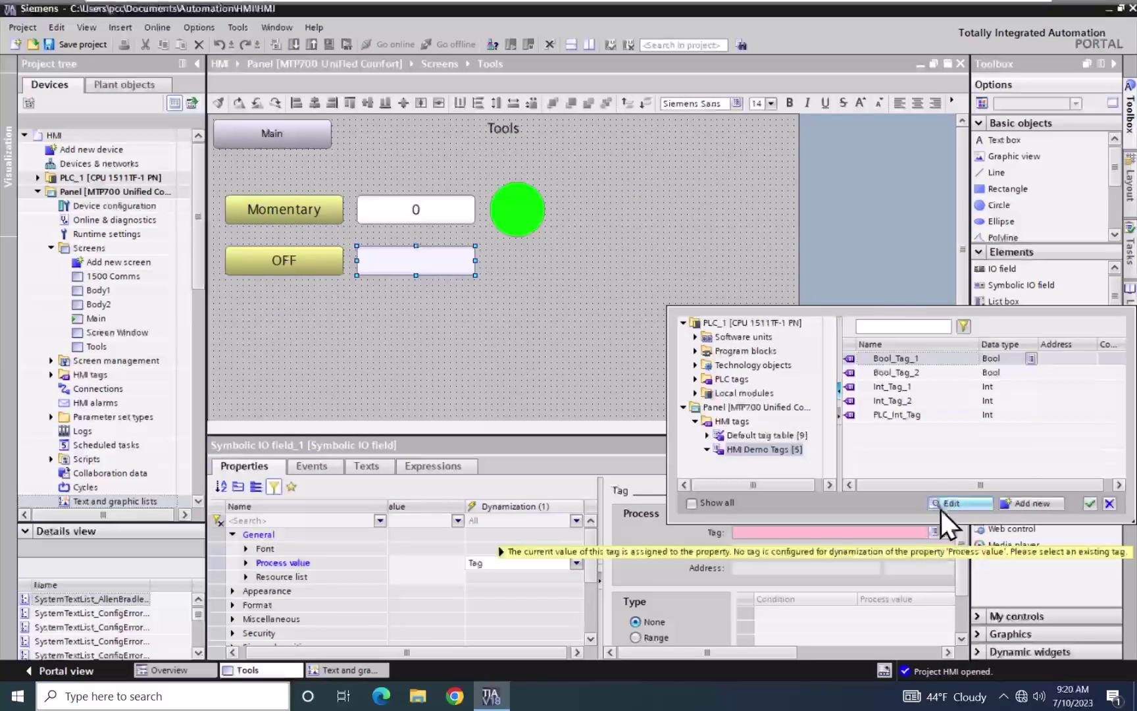
pyautogui.click(851, 358)
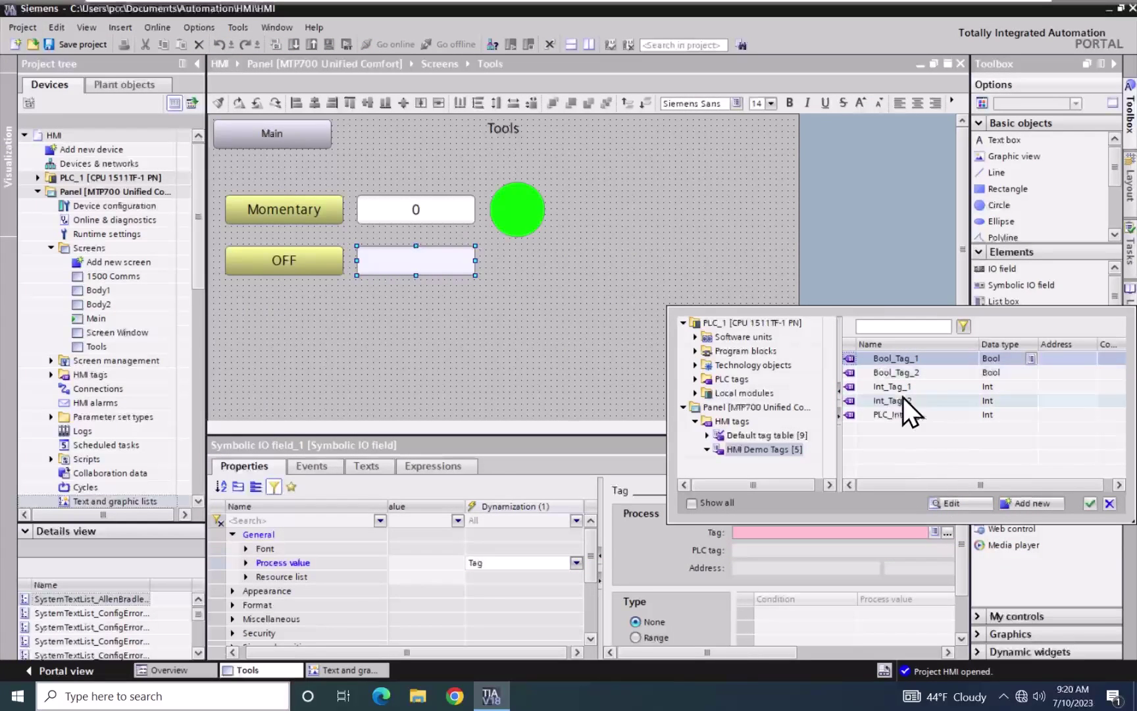
pyautogui.click(1091, 503)
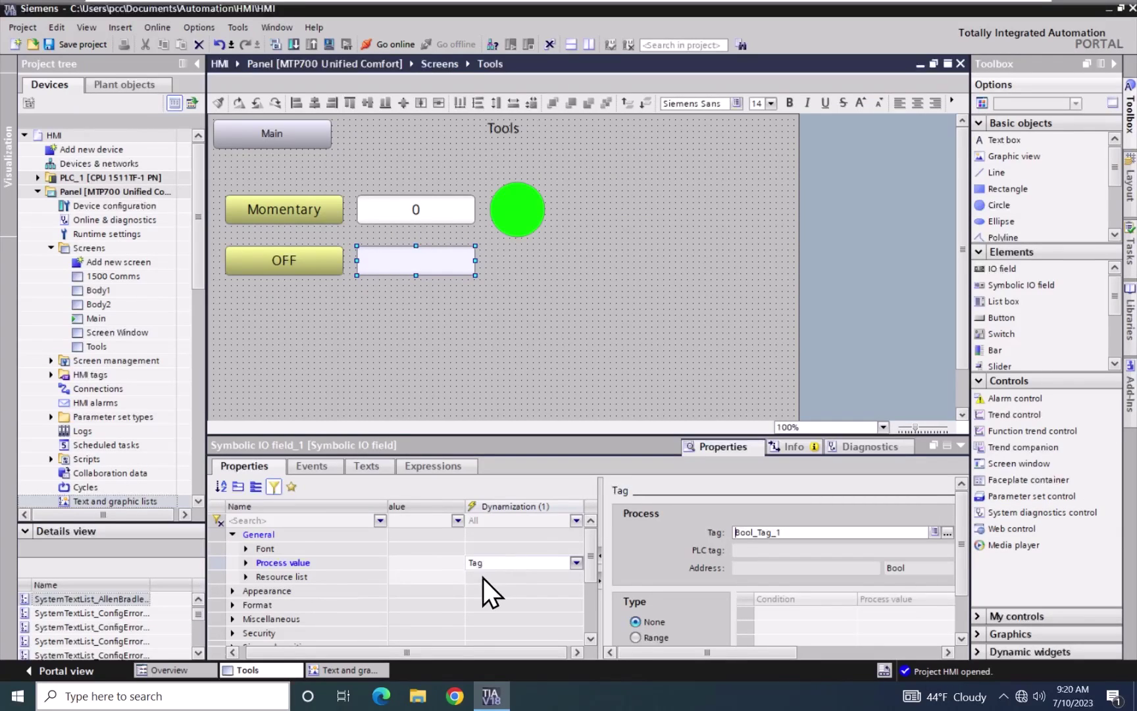
# - Set the field's resource list type to Text_list and select Off_On_List
pyautogui.click(438, 580)
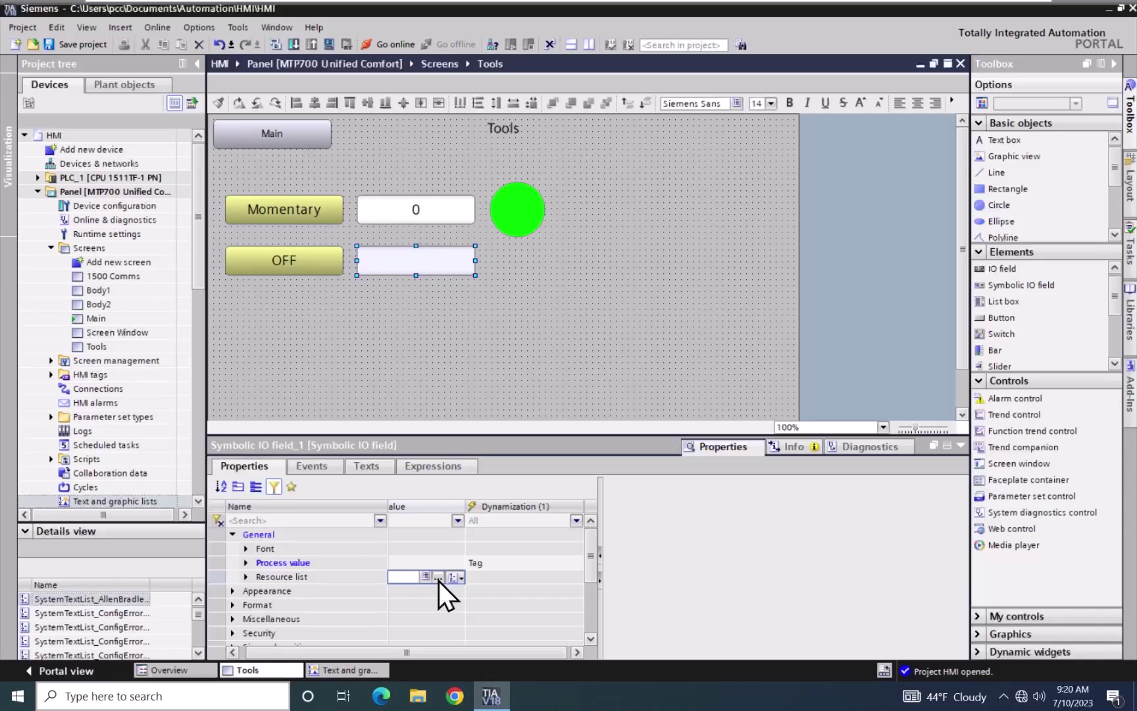
pyautogui.moveTo(468, 506); pyautogui.dragTo(485, 507)
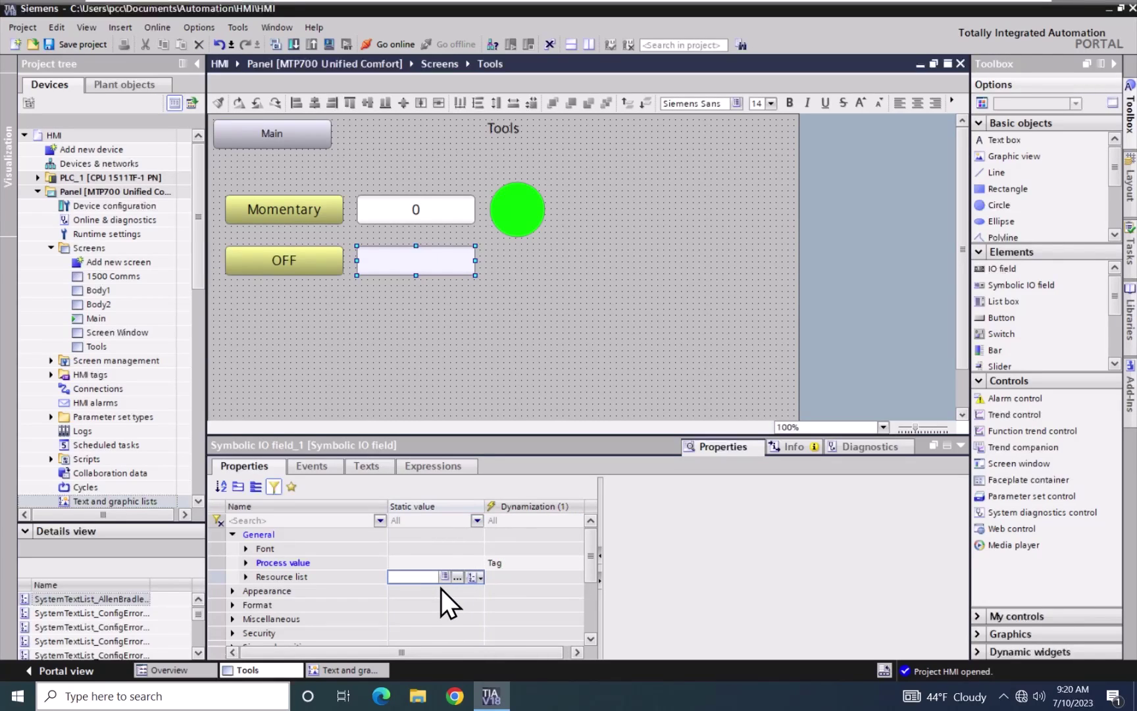
pyautogui.click(480, 578)
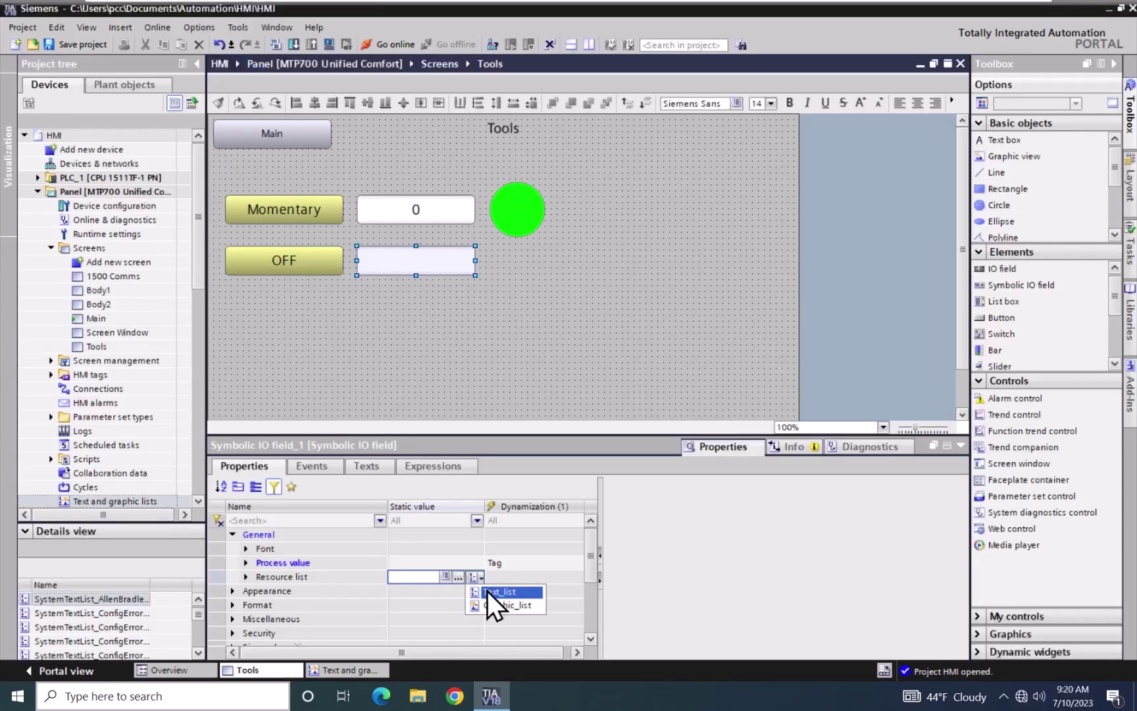
pyautogui.click(487, 590)
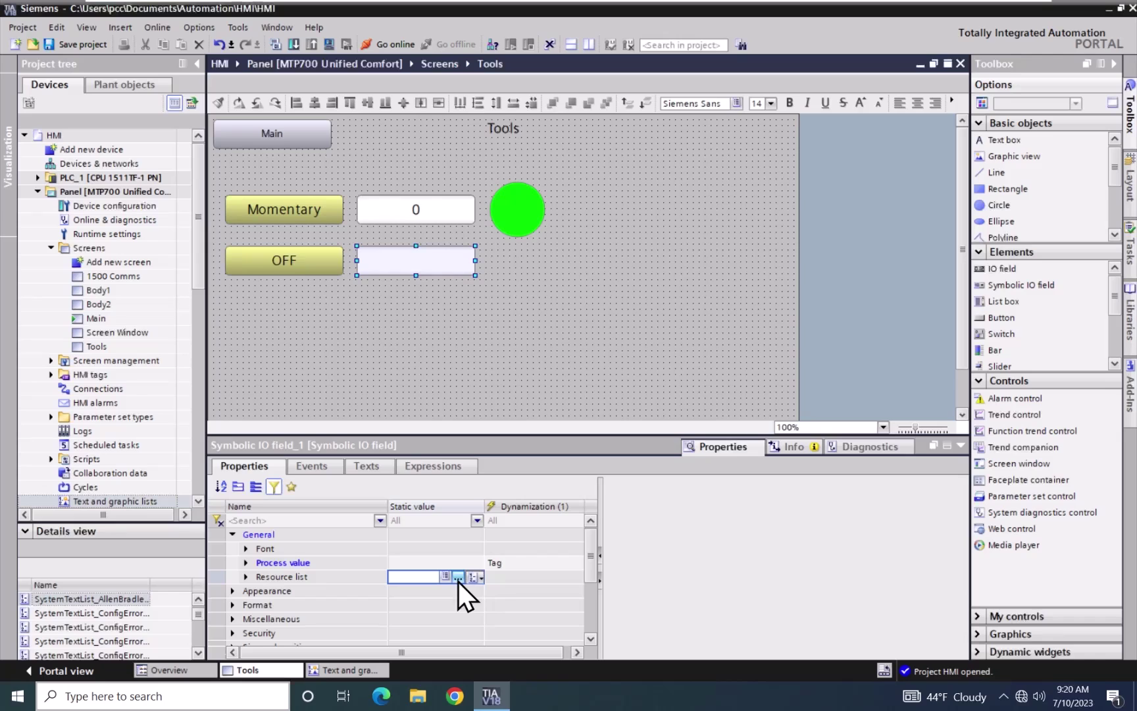
pyautogui.click(459, 578)
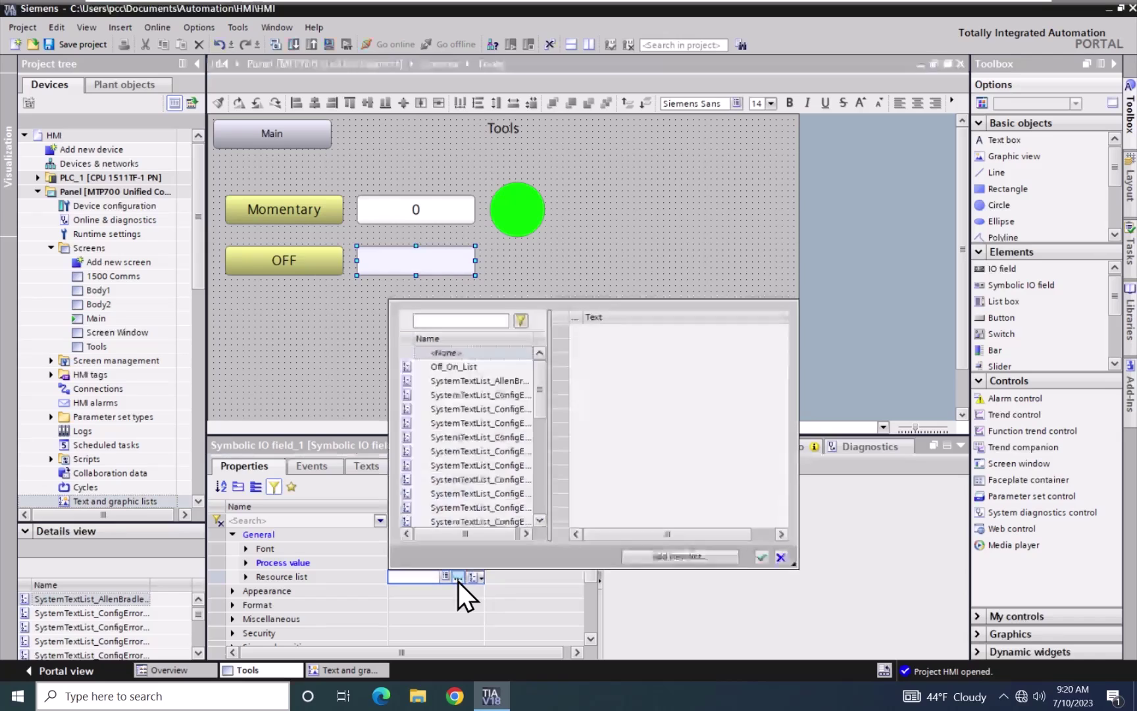
pyautogui.click(461, 368)
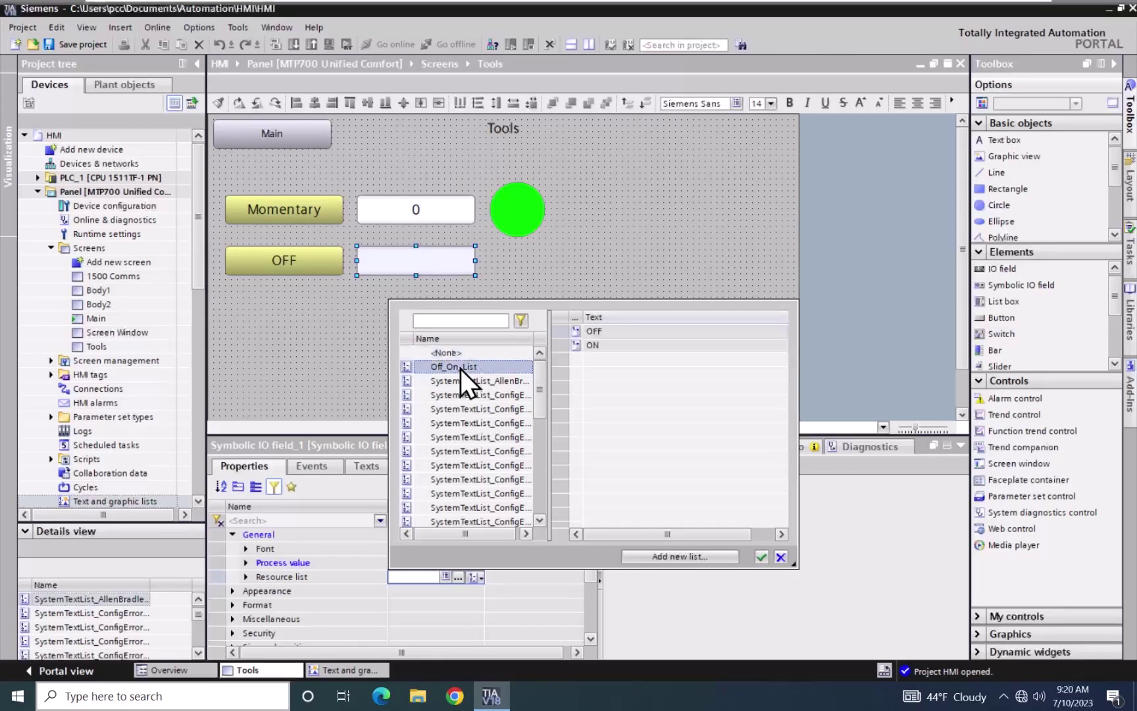
pyautogui.click(762, 557)
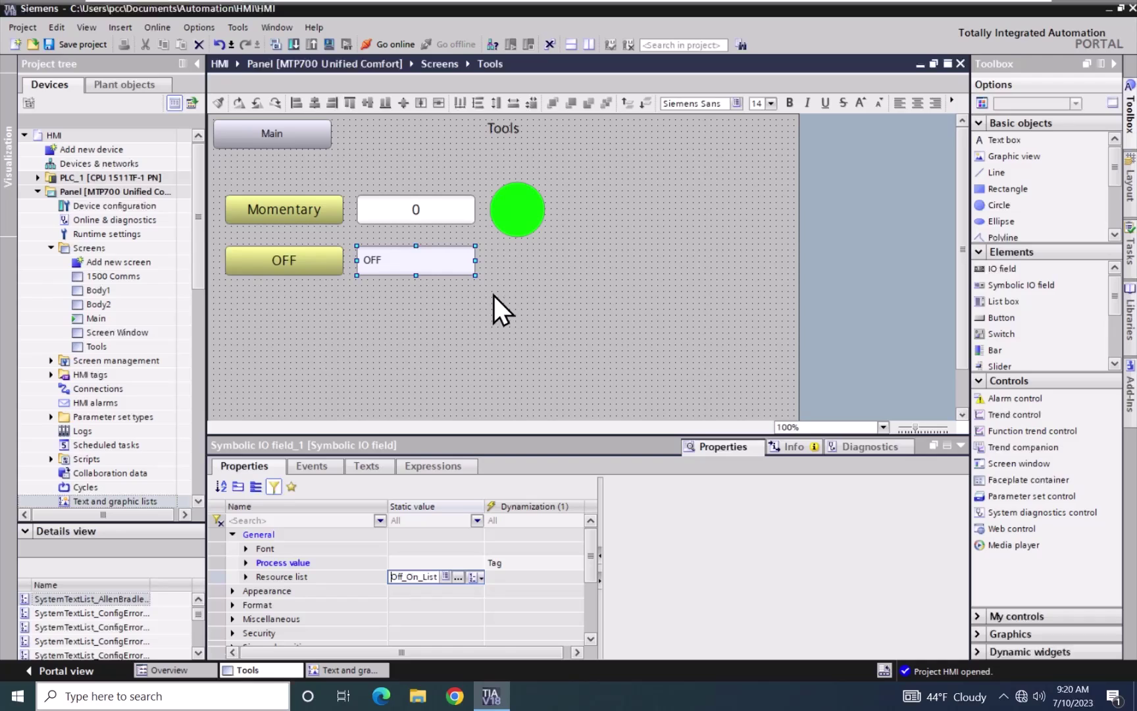
# - Set the field's font size to 19 and centre-align its text
pyautogui.click(774, 106)
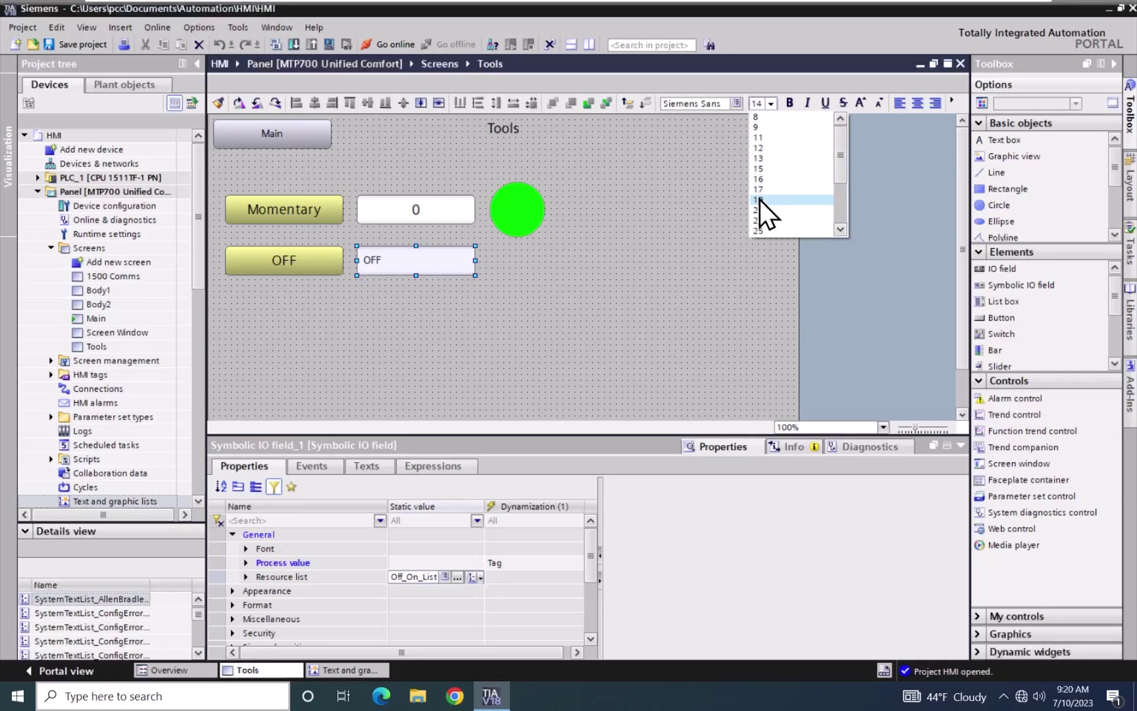
pyautogui.click(760, 199)
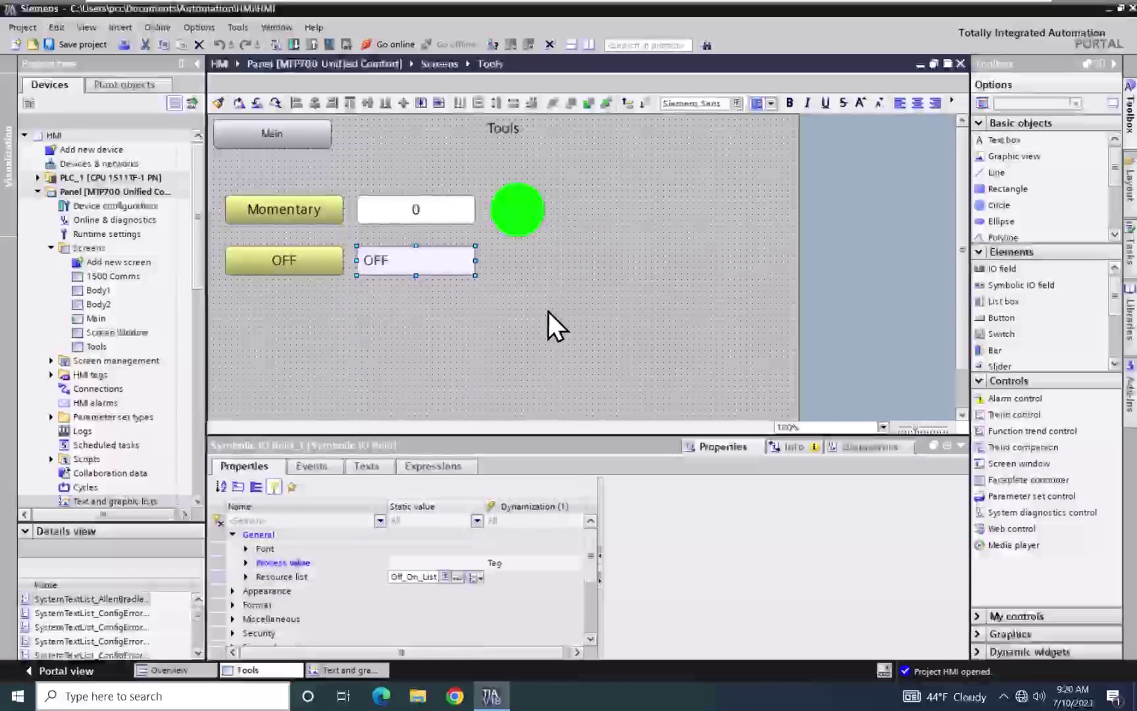
pyautogui.click(917, 103)
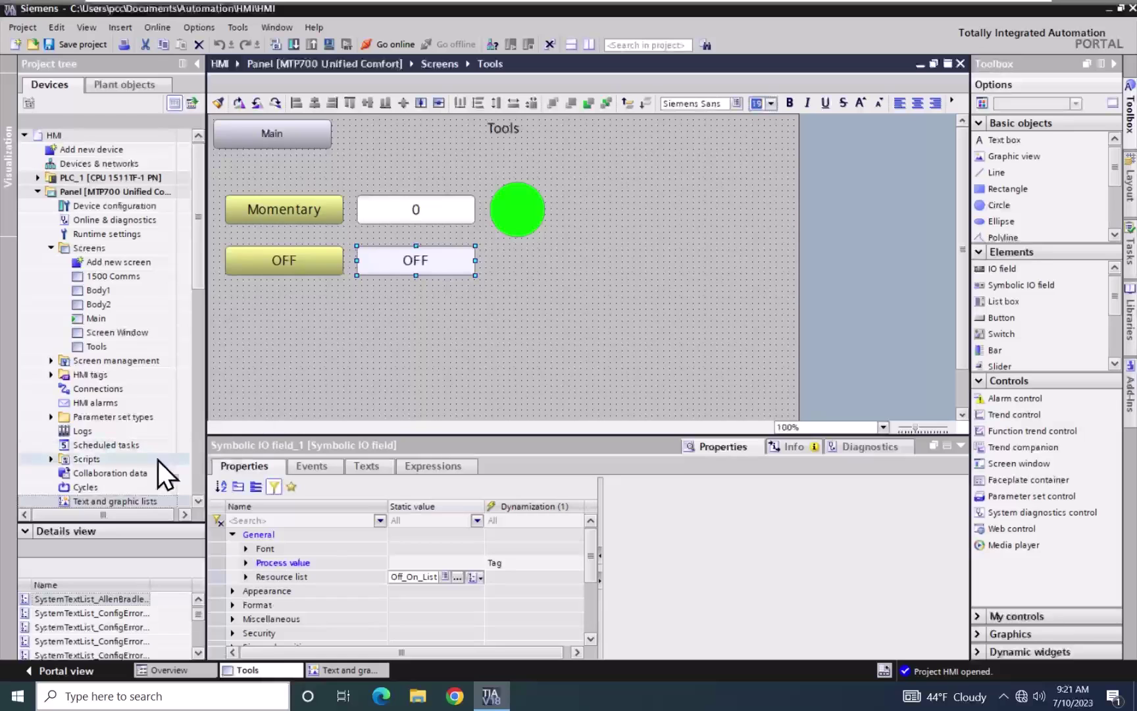
# - Drag Off_On_List from Text and graphic lists onto the screen as a new text box
pyautogui.click(60, 502)
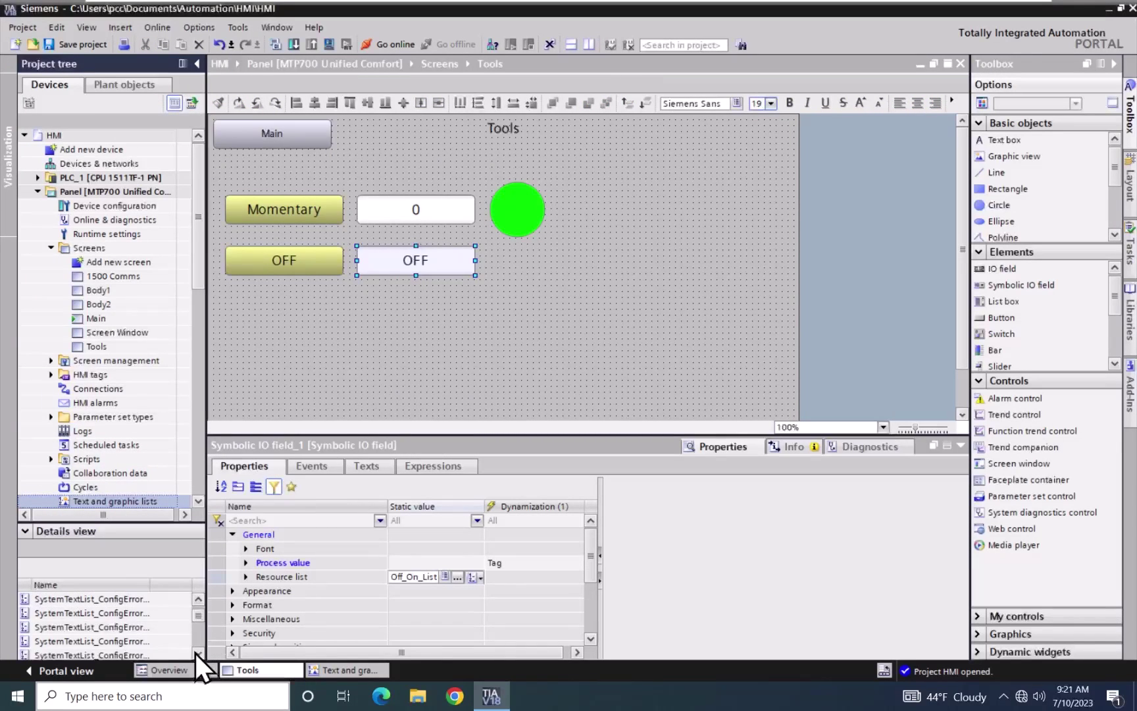
pyautogui.scroll(1, 201, 624)
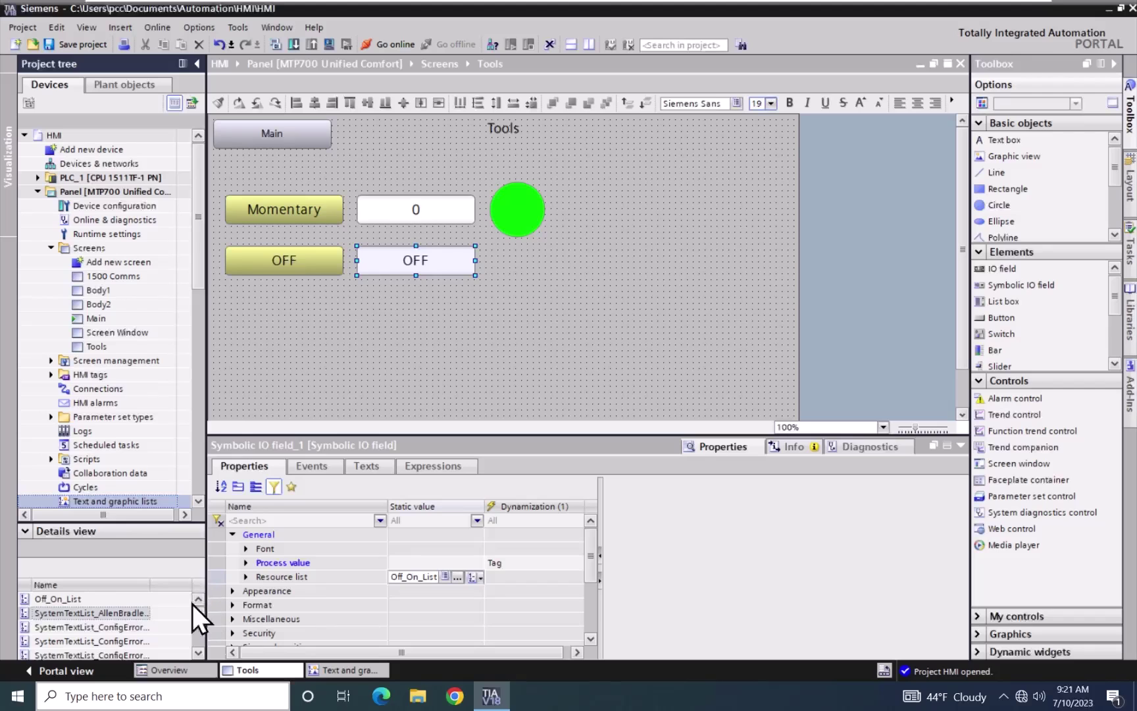
pyautogui.click(27, 601)
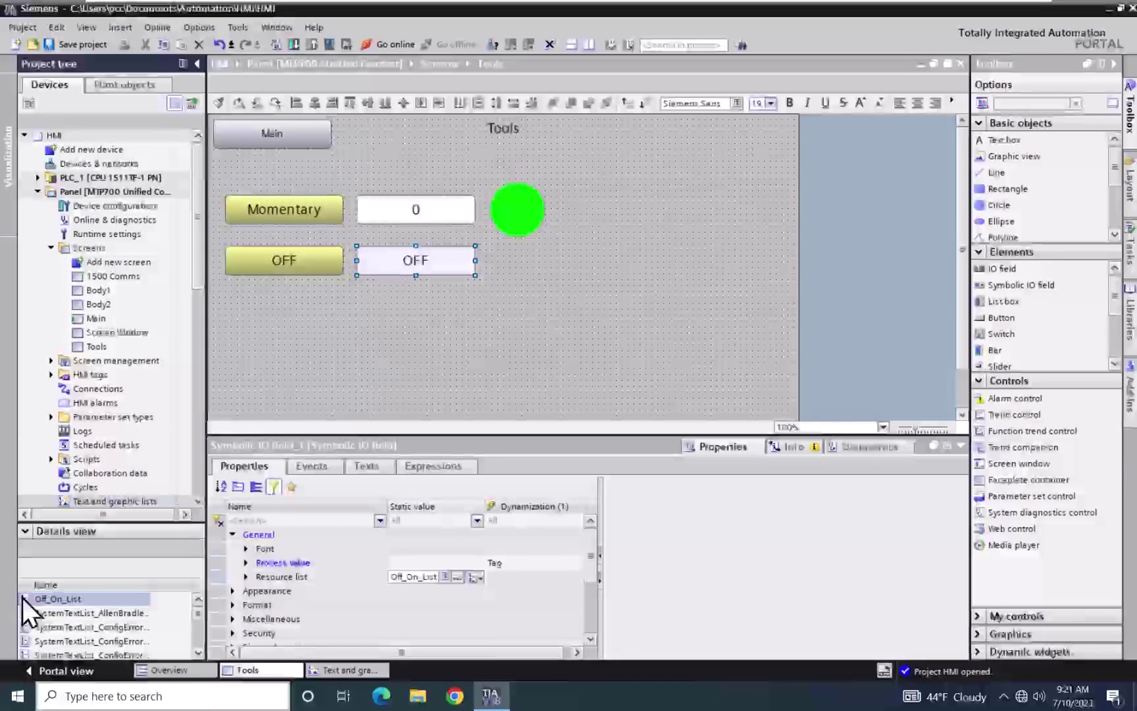
pyautogui.moveTo(23, 596); pyautogui.dragTo(553, 259)
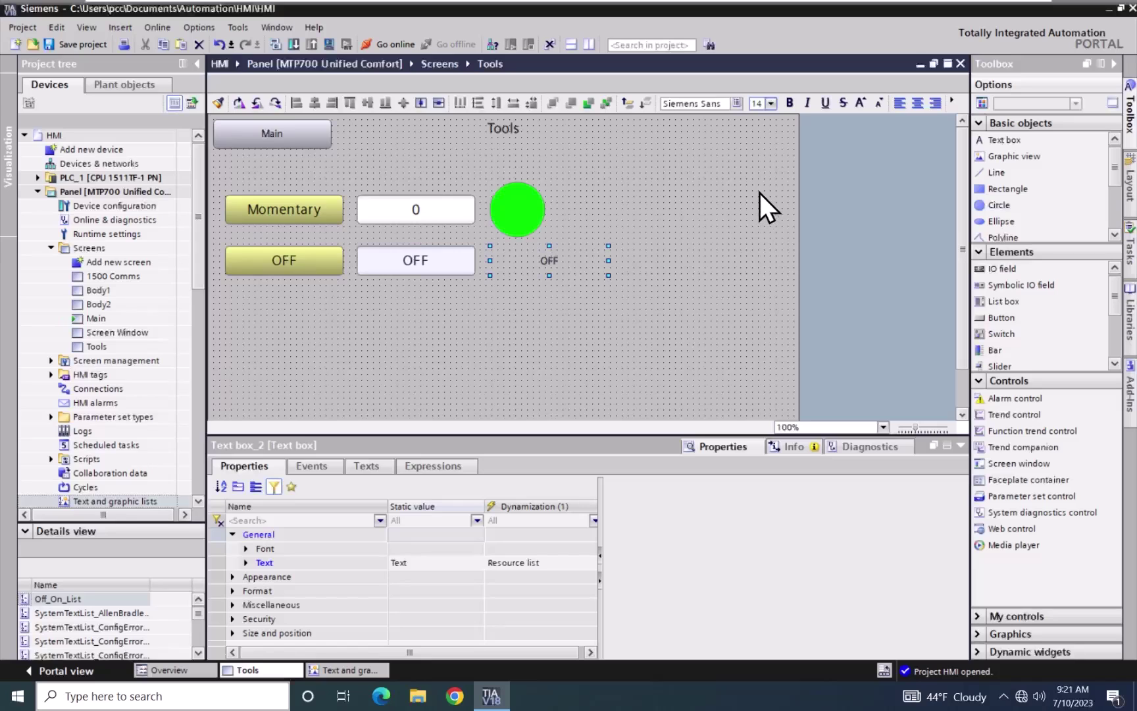
# - Set the new OFF text box to size 19, narrow it, and make its text use a resource list
pyautogui.click(770, 104)
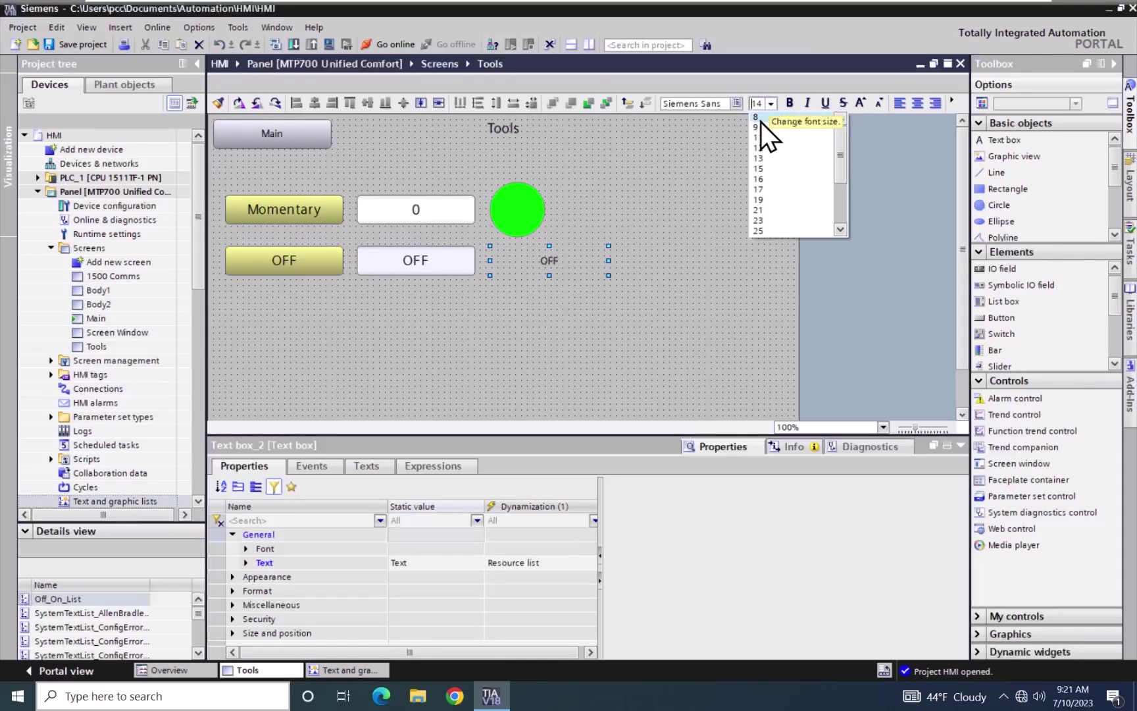
pyautogui.click(764, 199)
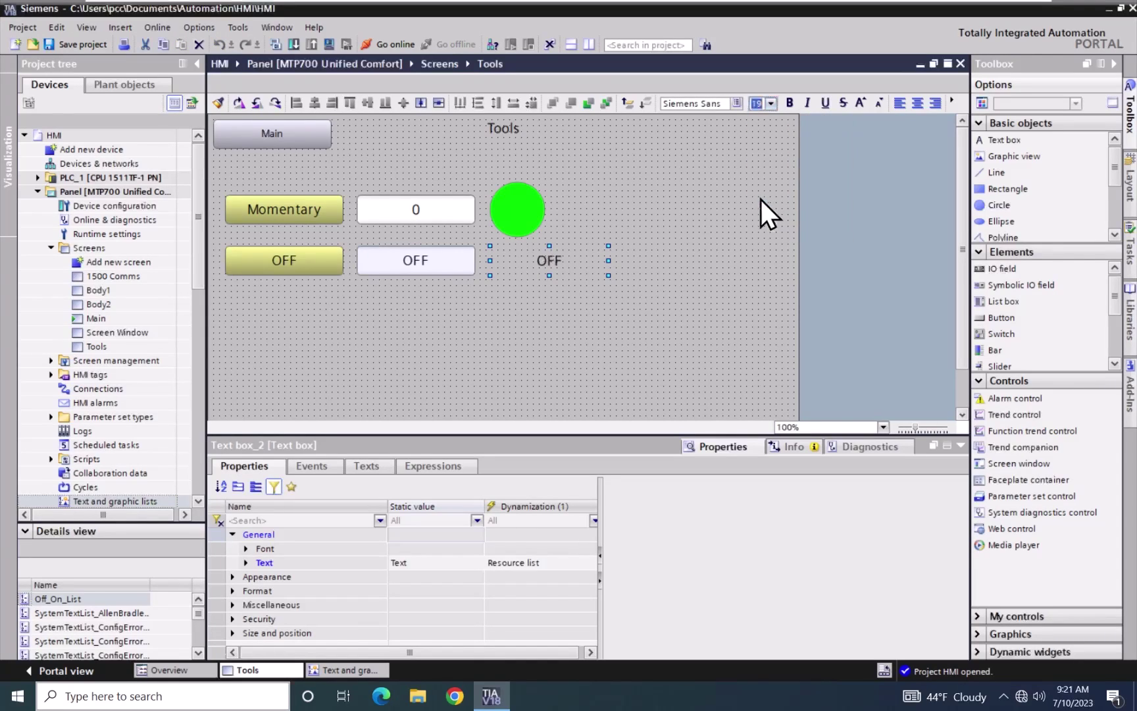
pyautogui.moveTo(608, 260); pyautogui.dragTo(545, 264)
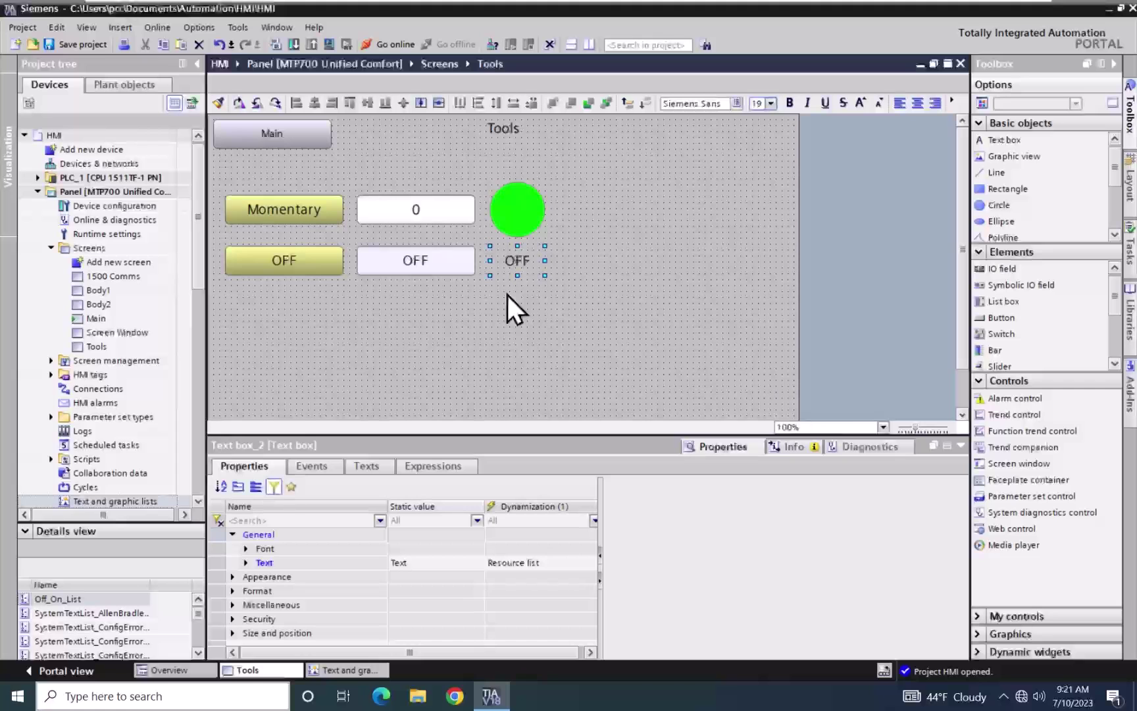
pyautogui.click(516, 565)
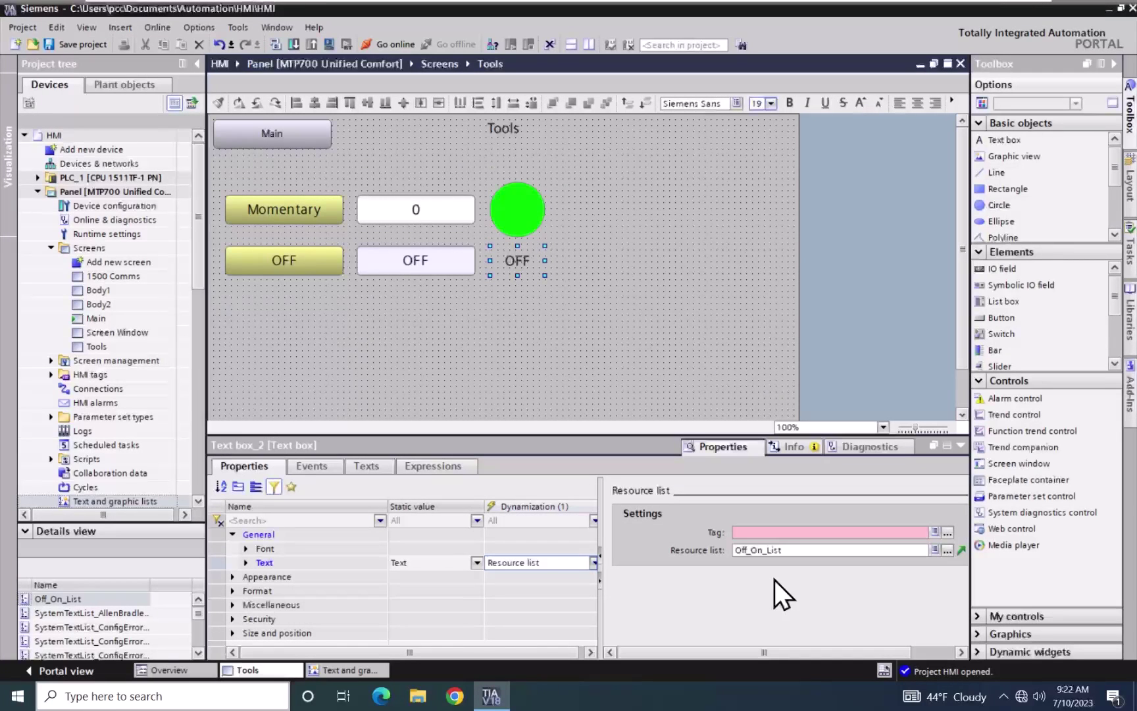
# - Set Bool_Tag_1 as the controlling tag for the OFF text box's resource list
pyautogui.click(946, 532)
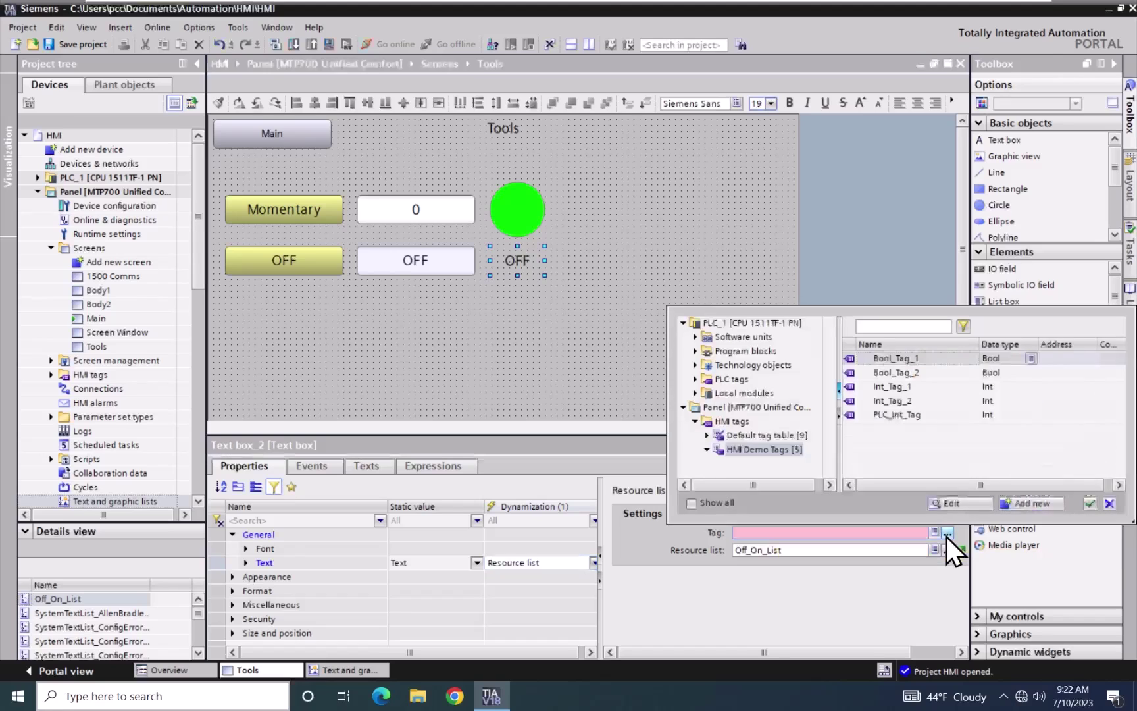
pyautogui.click(850, 357)
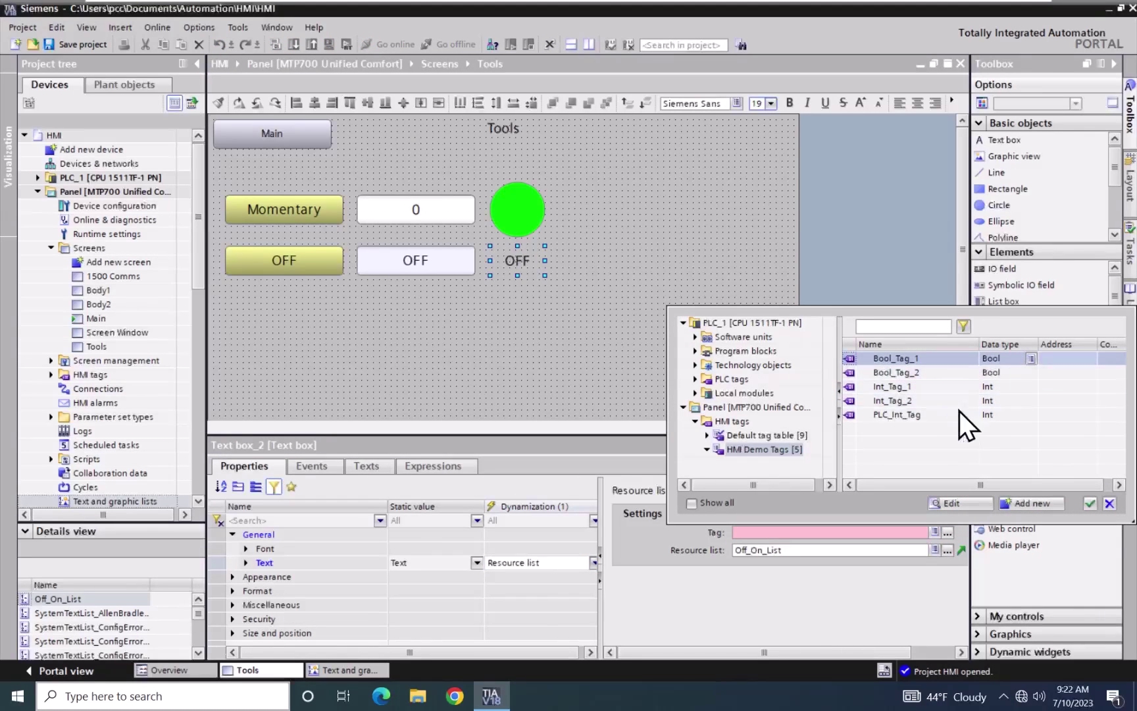
pyautogui.click(1087, 504)
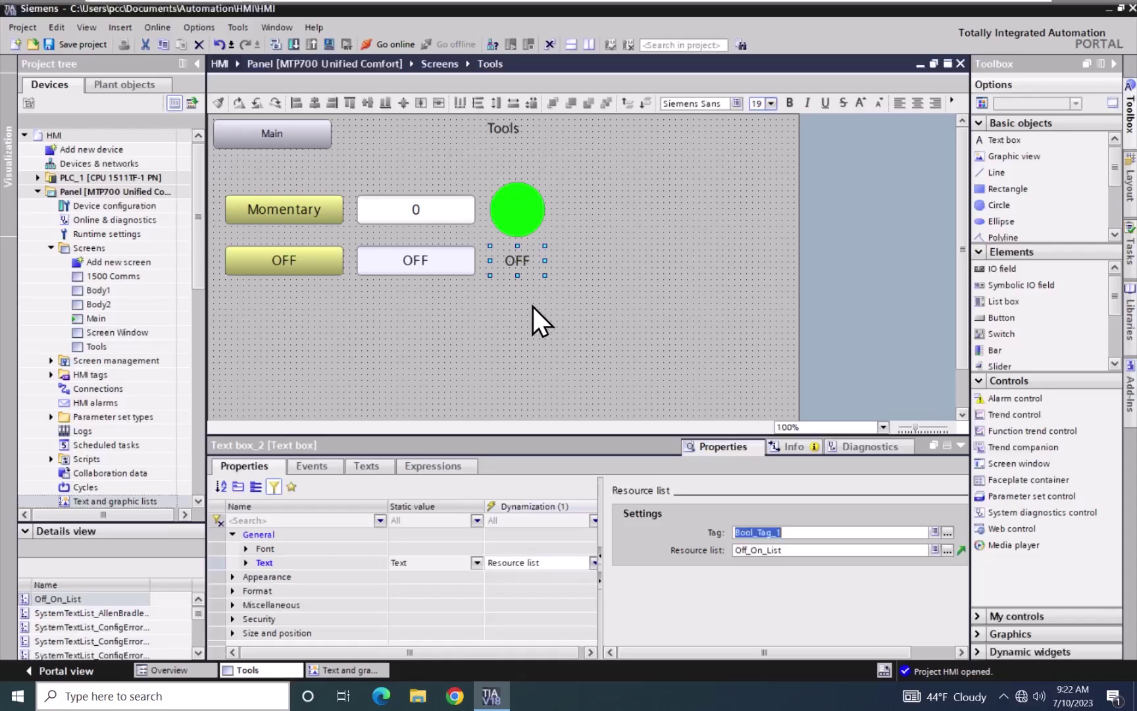
# - Raise the text box's Appearance border width by one so the OFF text is framed
pyautogui.click(232, 577)
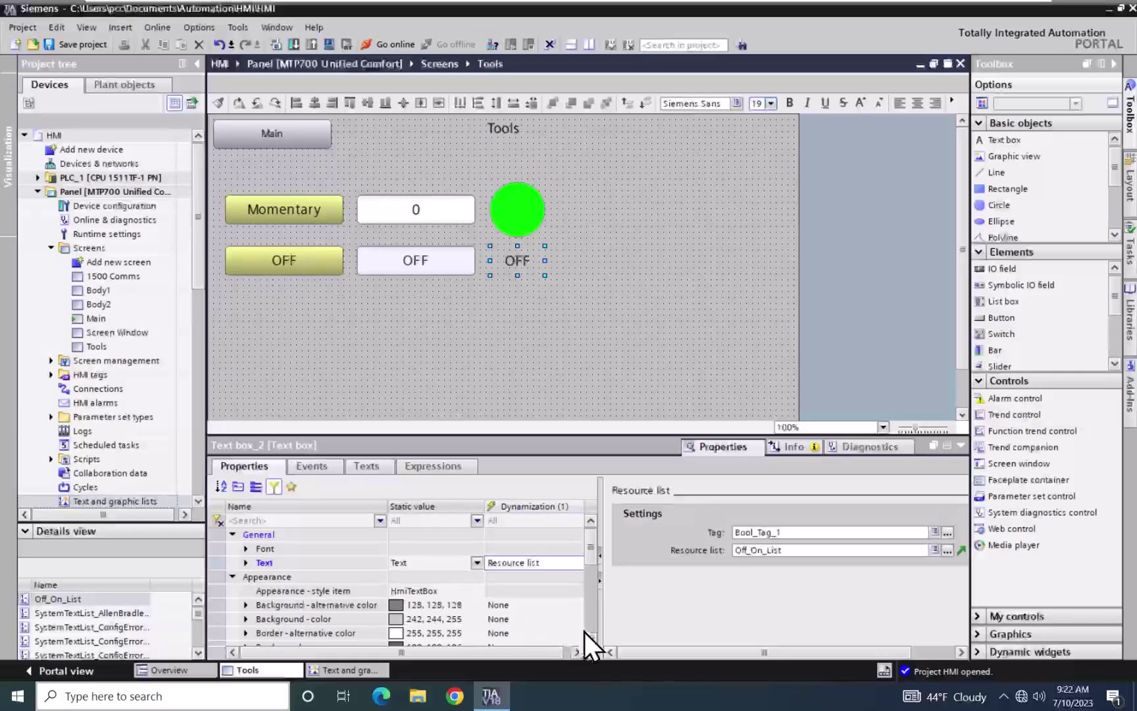
pyautogui.click(589, 638)
pyautogui.click(589, 638)
pyautogui.click(589, 638)
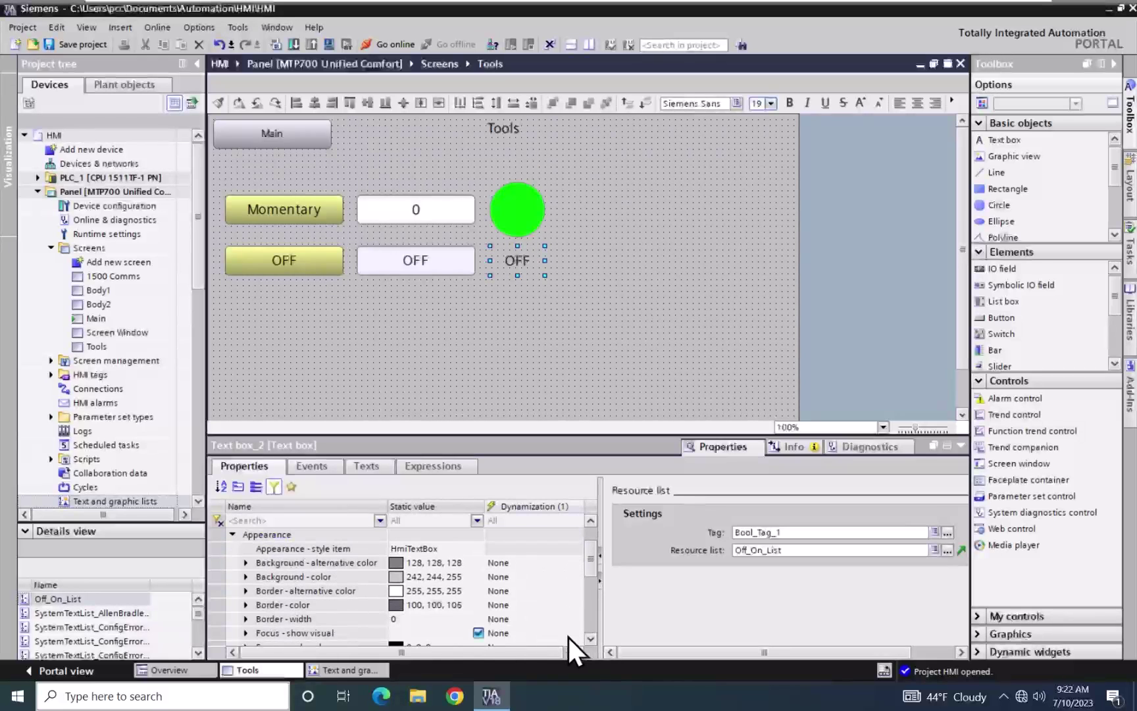
pyautogui.click(402, 622)
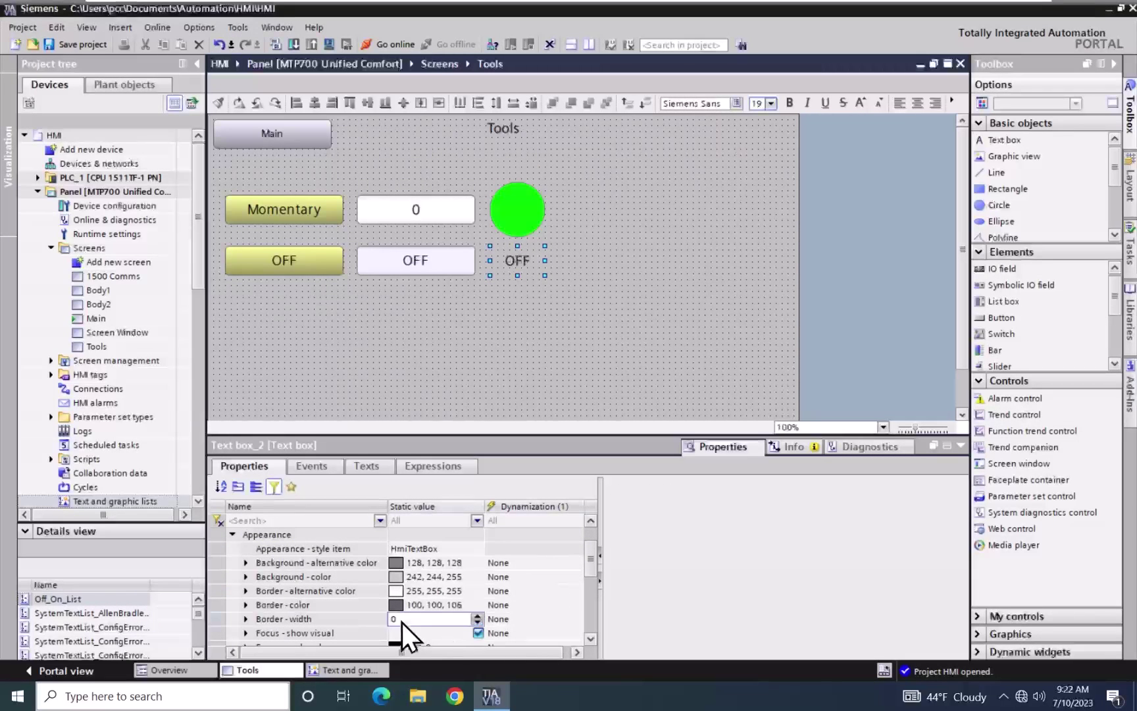
pyautogui.click(479, 617)
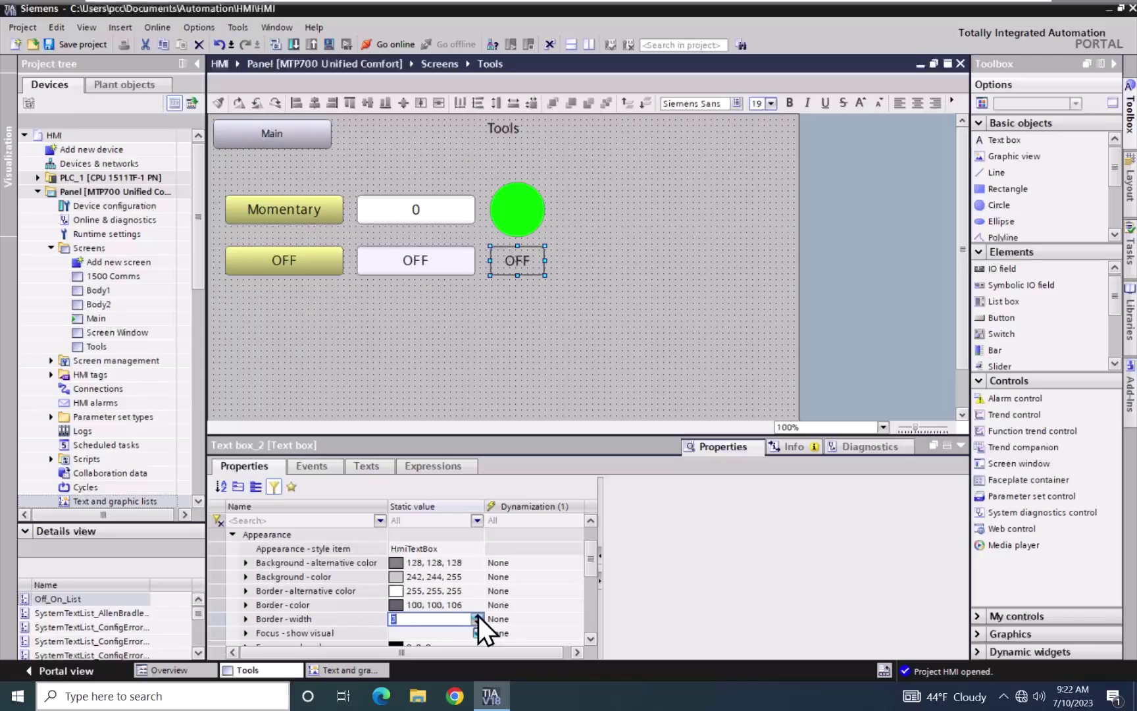
pyautogui.click(479, 616)
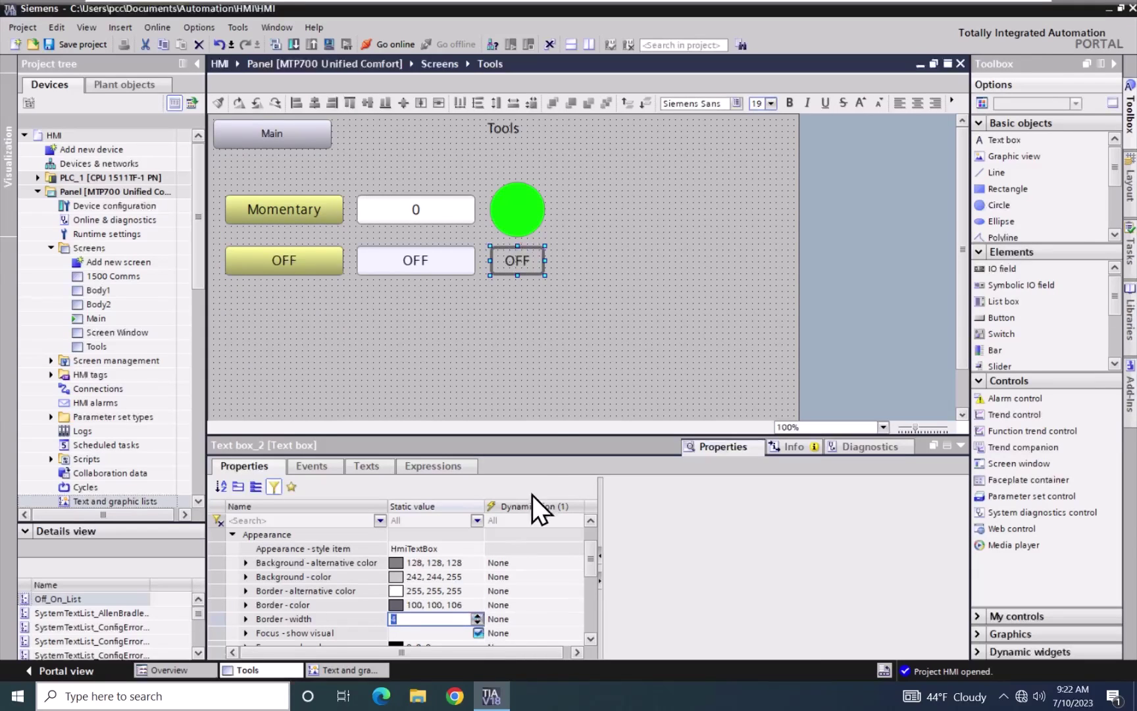
pyautogui.click(526, 326)
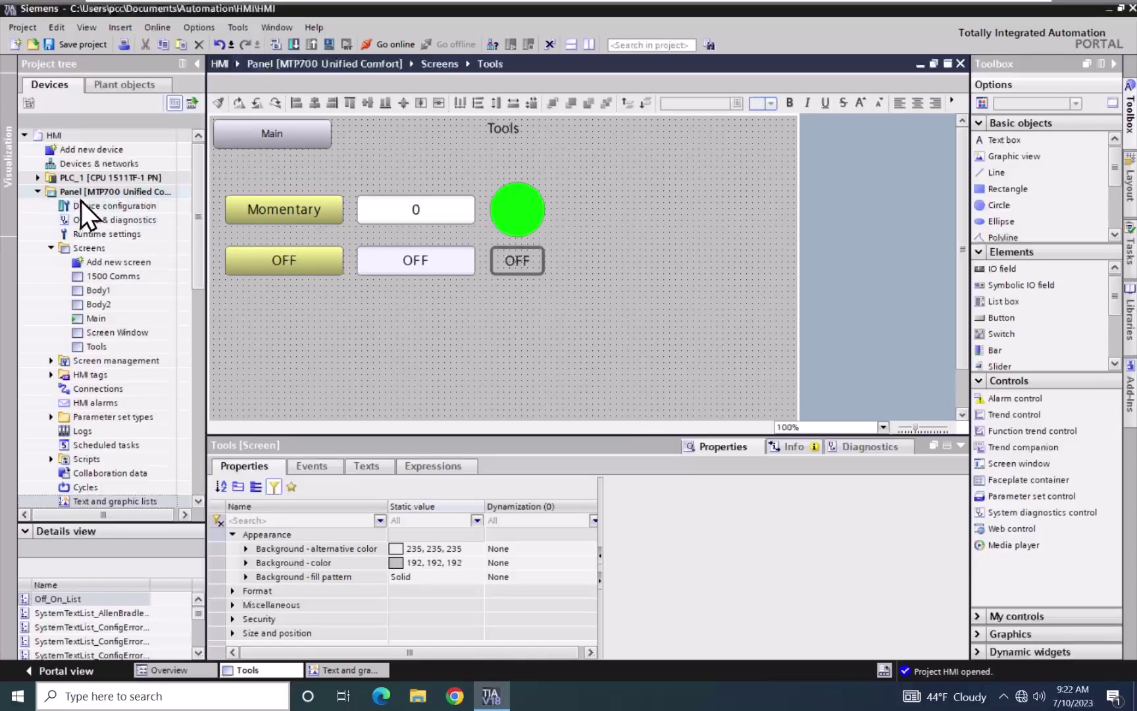
# - Start simulation of the HMI panel and load it without keeping user administration data
pyautogui.click(45, 193)
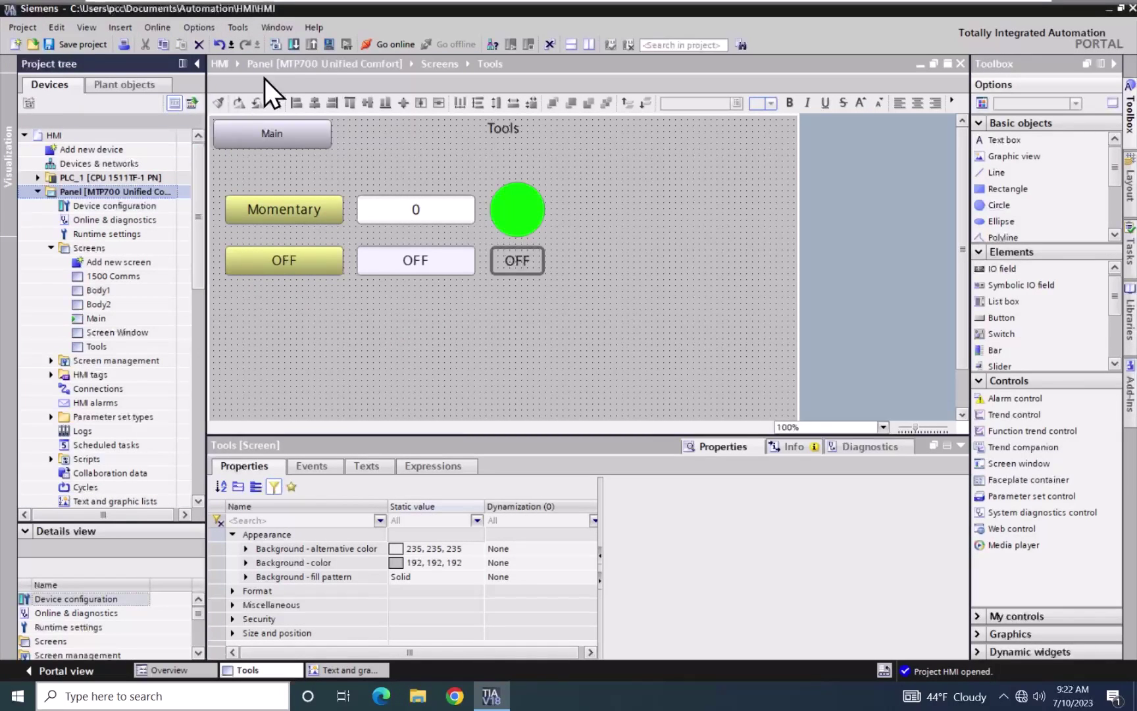
pyautogui.click(330, 40)
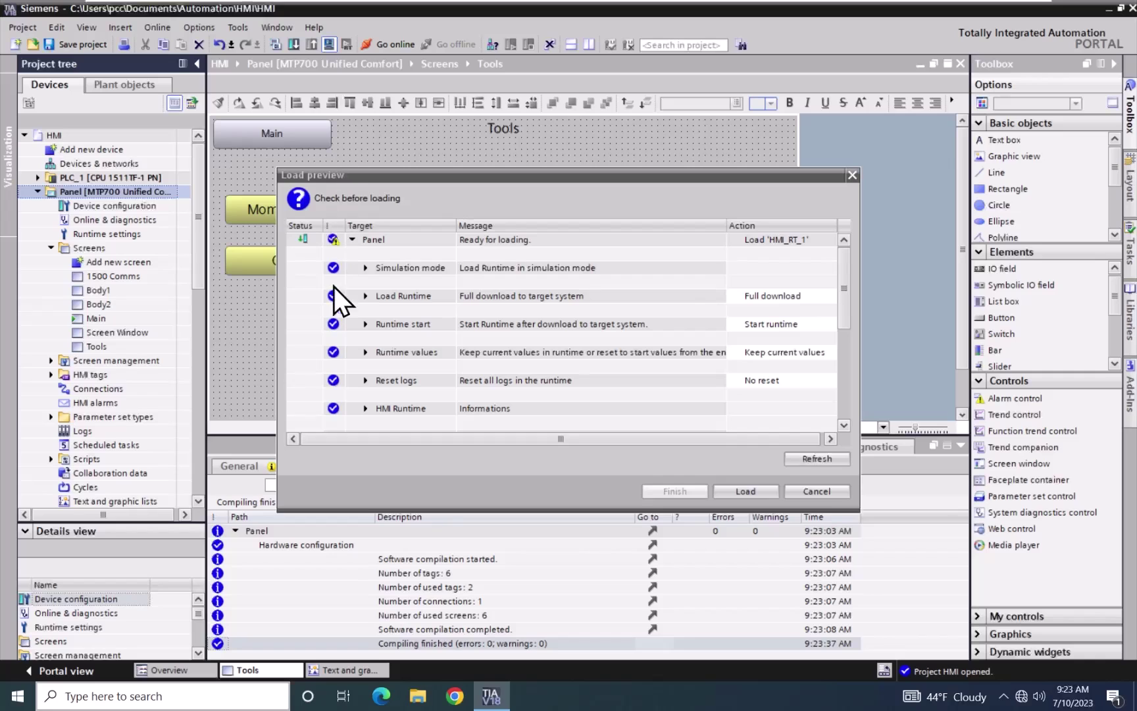
pyautogui.click(366, 353)
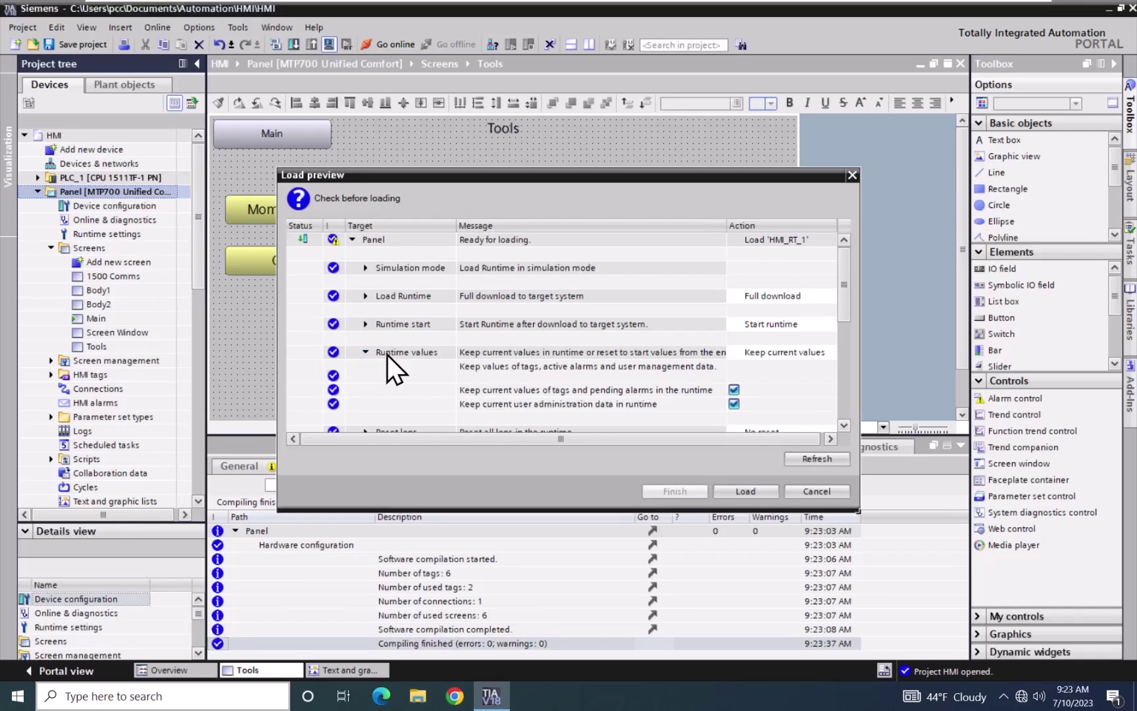
pyautogui.click(735, 404)
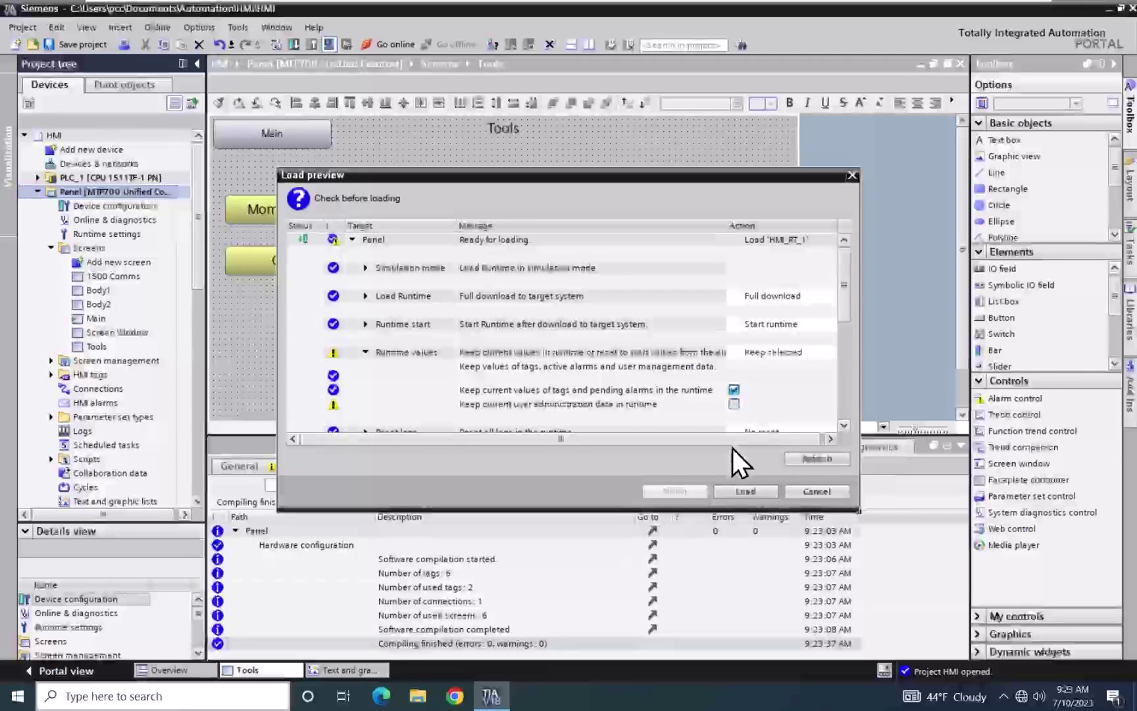
pyautogui.click(736, 493)
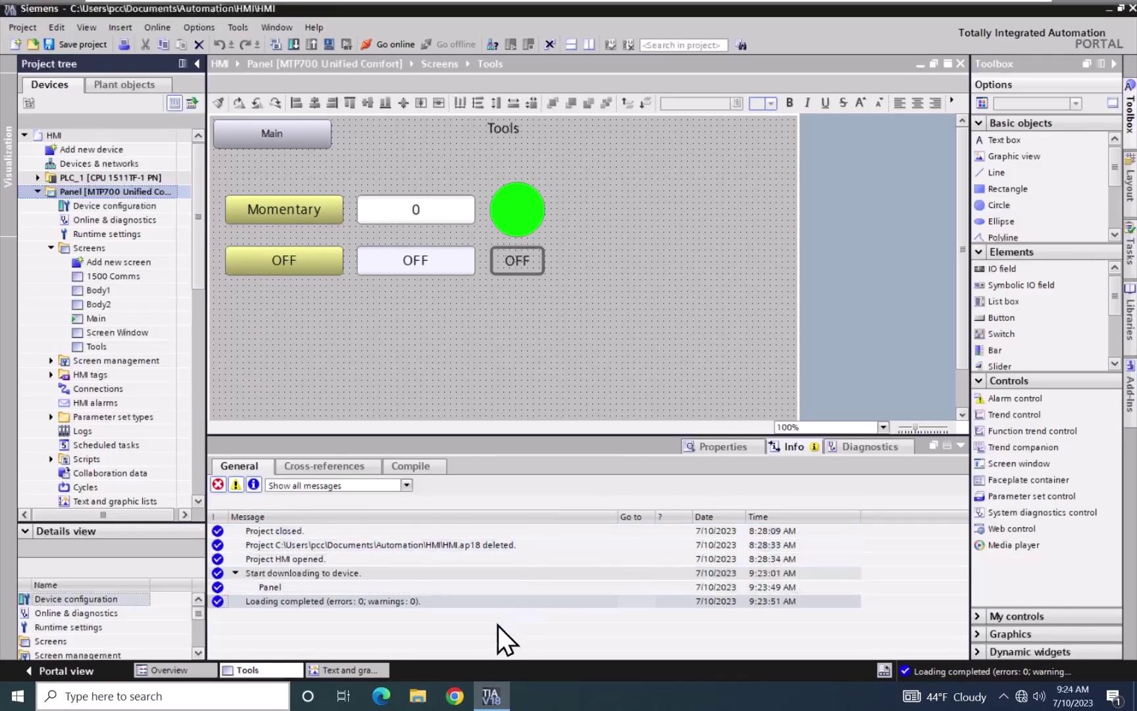
pyautogui.click(455, 698)
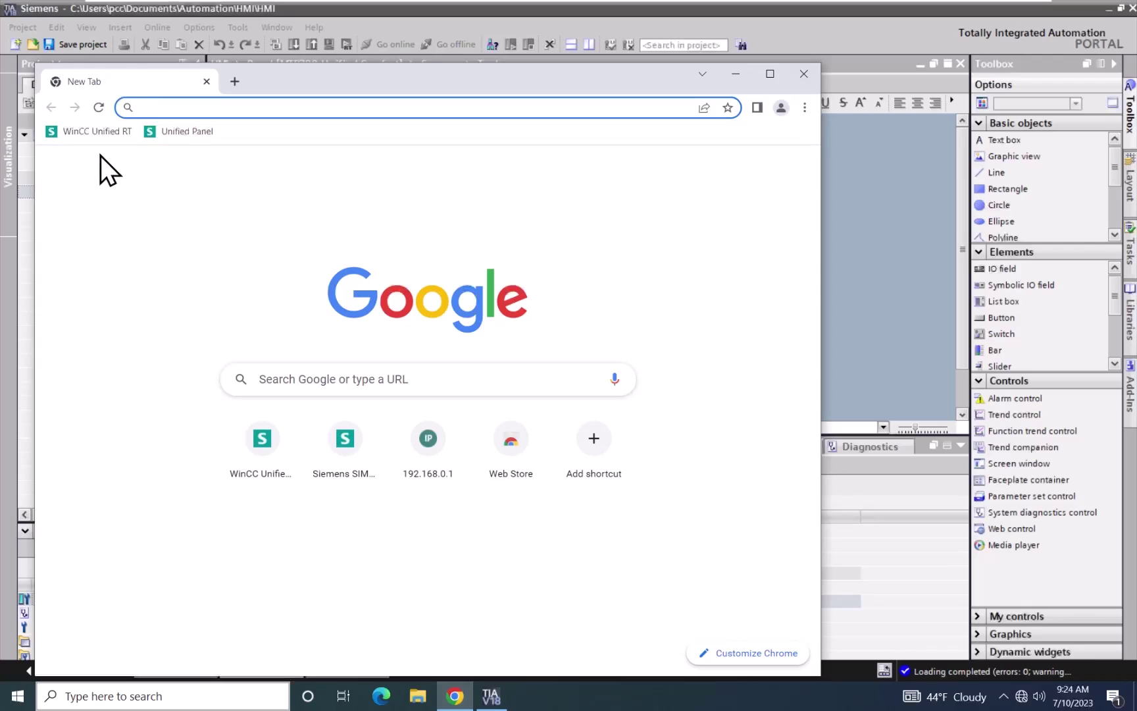
# - Sign in to the WinCC Unified RT page with the saved admin username and its password
pyautogui.click(92, 134)
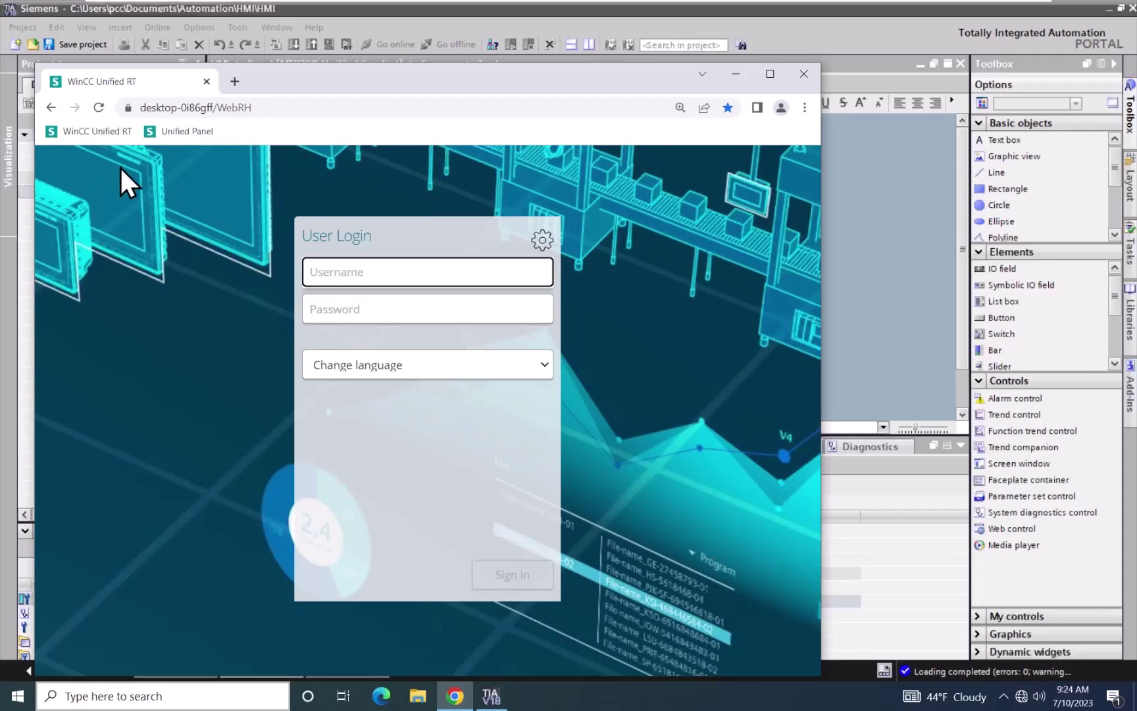
pyautogui.click(326, 270)
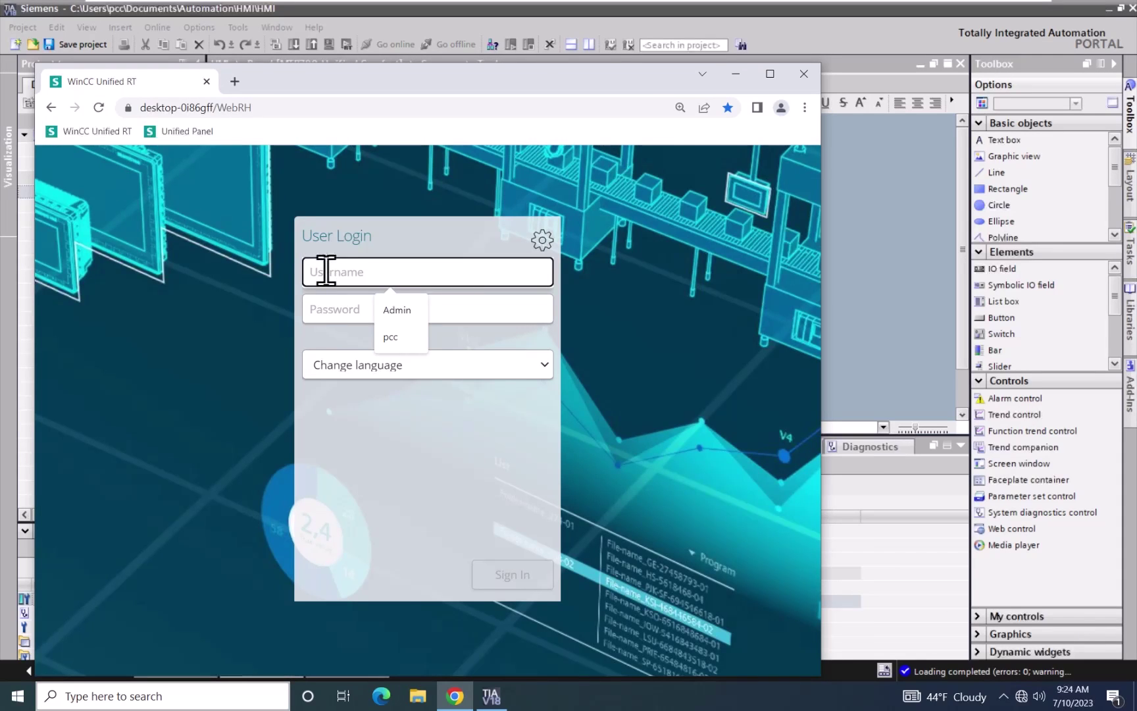
pyautogui.click(396, 309)
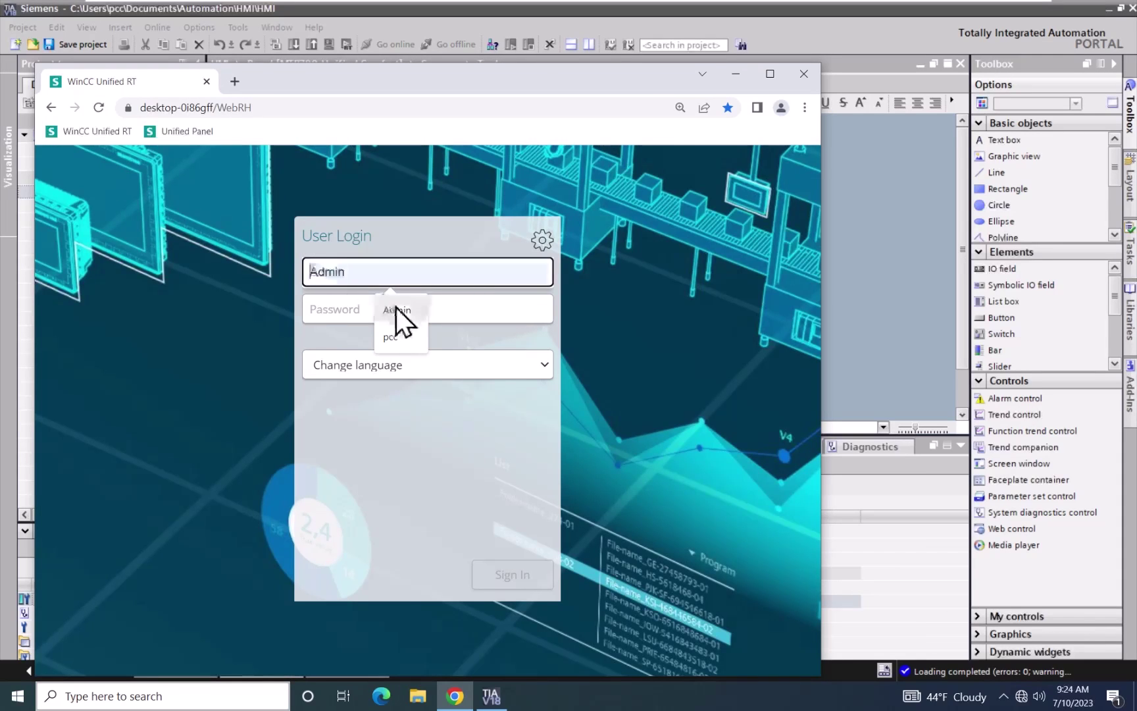
pyautogui.click(325, 309)
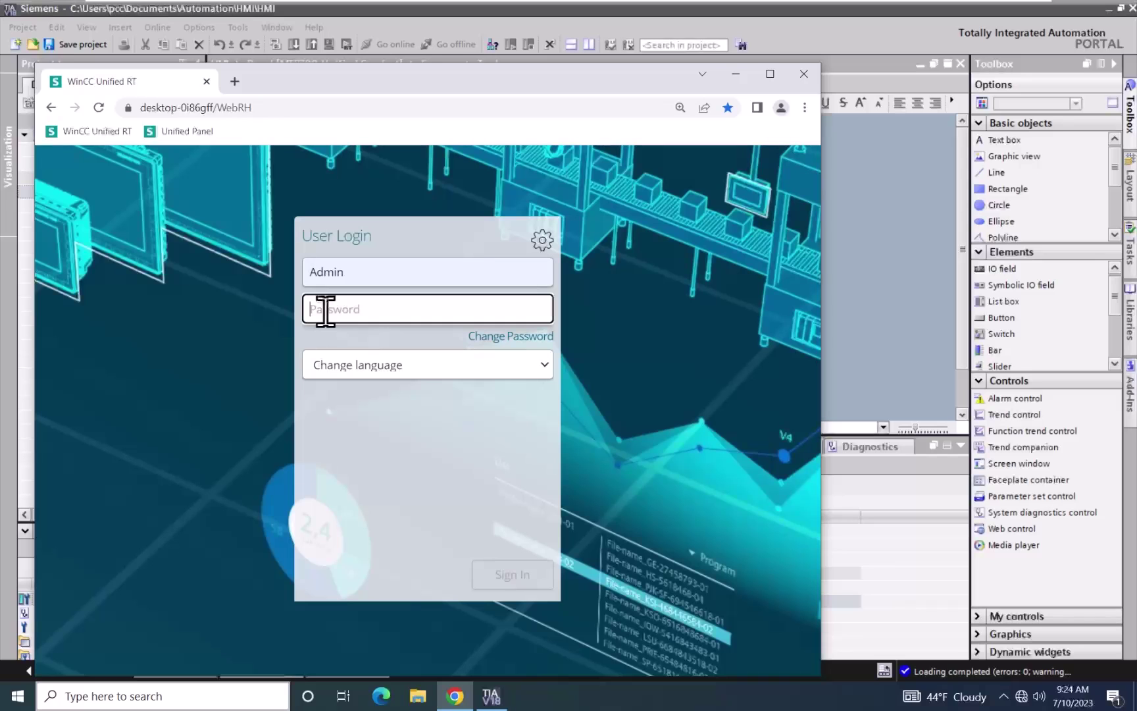
pyautogui.write('Hmi')
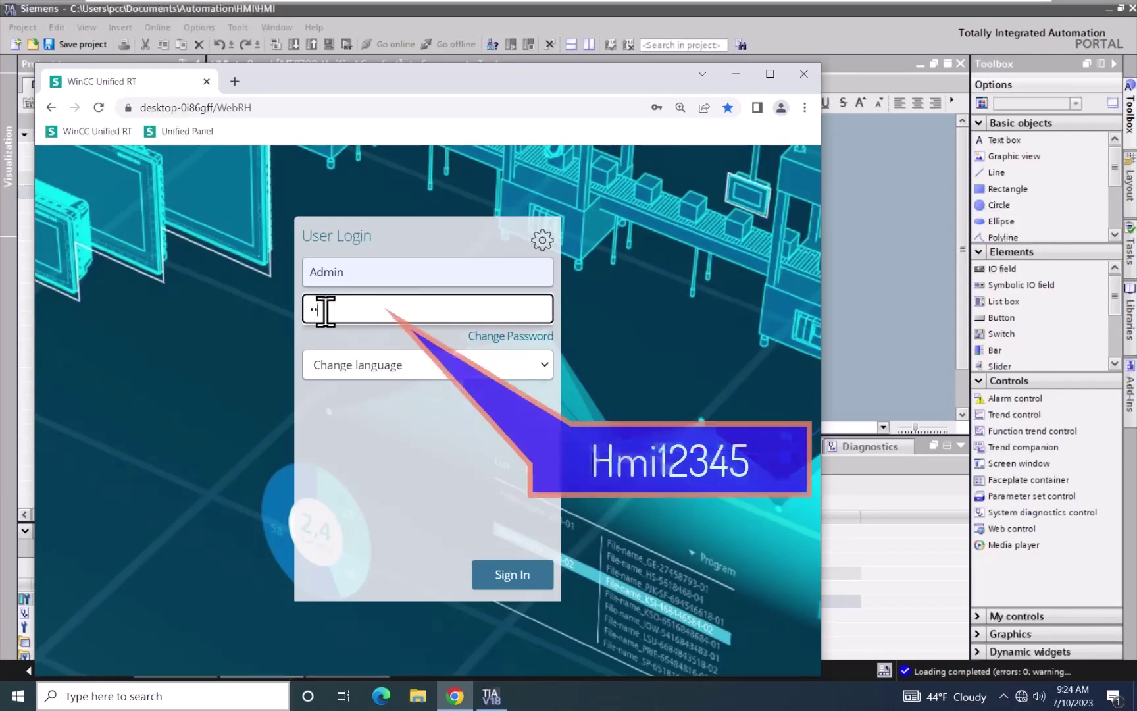
pyautogui.write('12345')
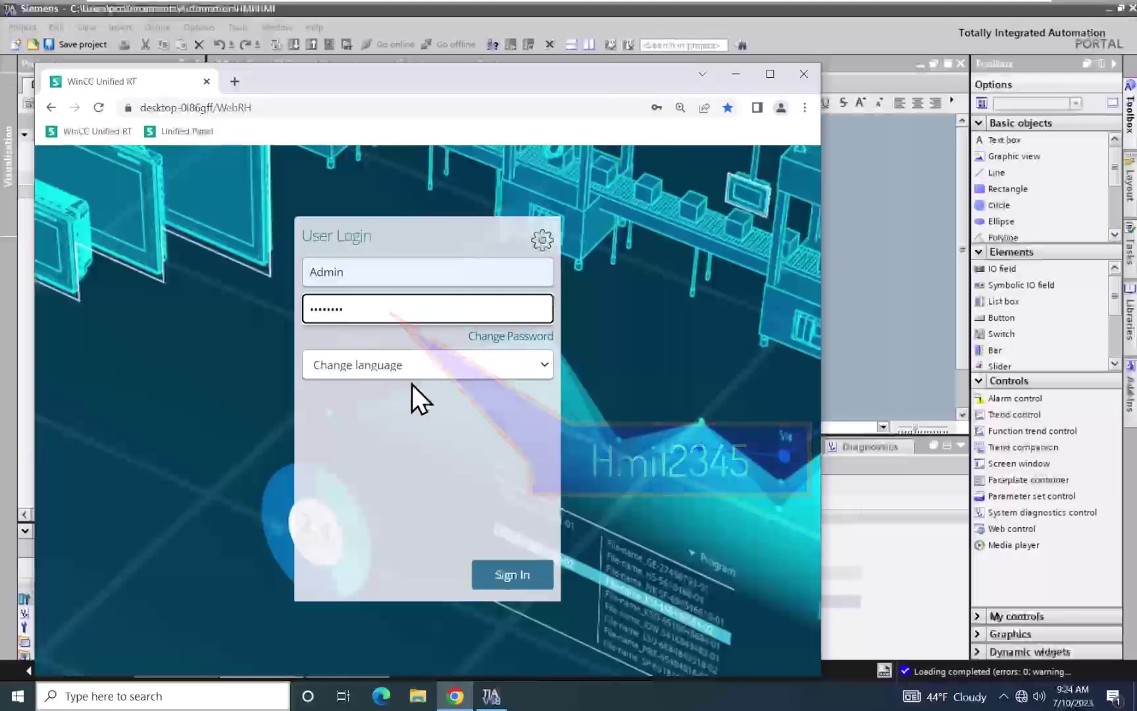
pyautogui.click(508, 577)
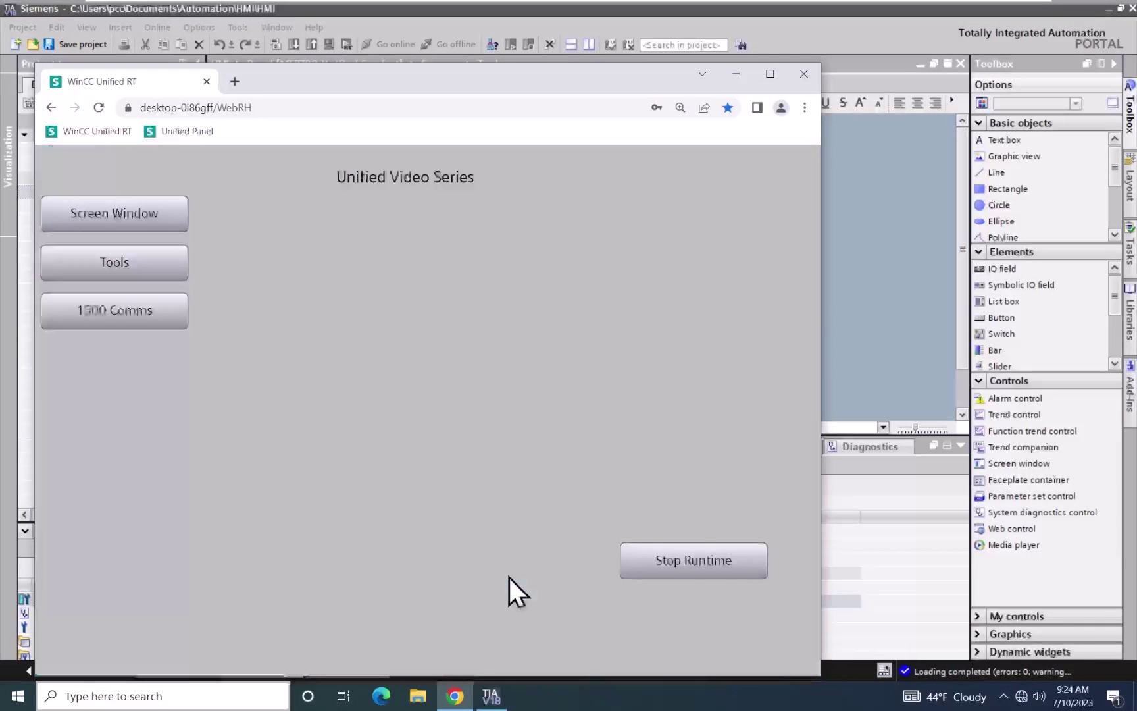
# - On the Tools screen, toggle the button ON and OFF twice, checking the IO field and text box follow
pyautogui.click(171, 269)
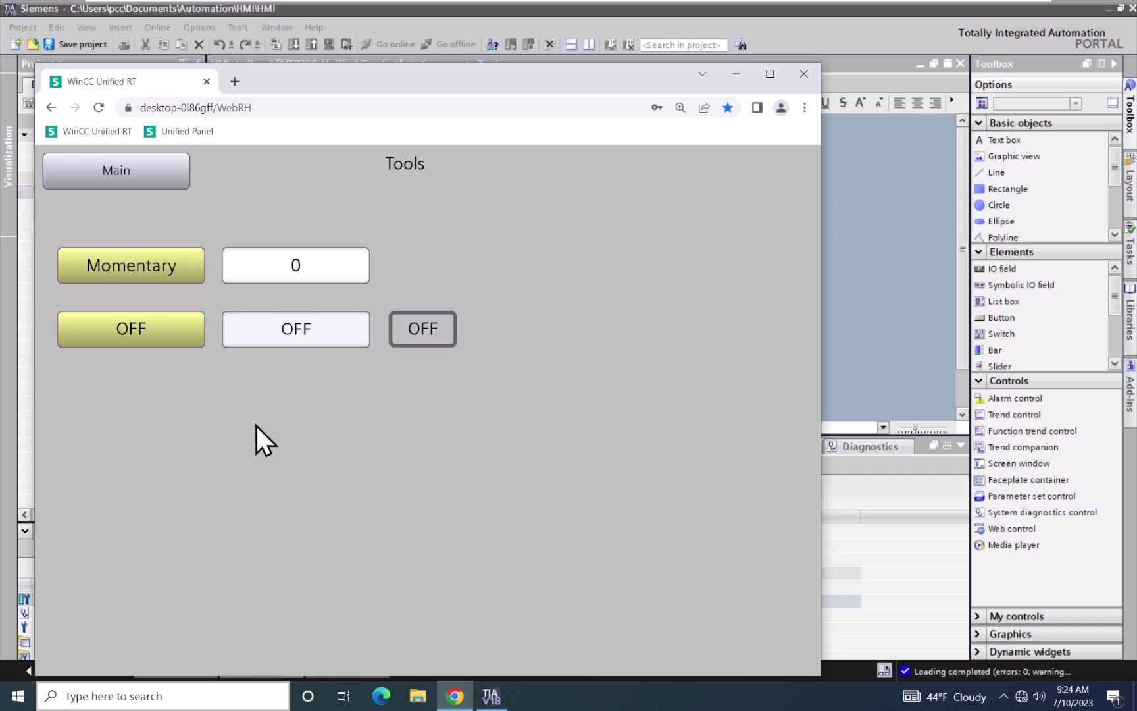
pyautogui.click(168, 339)
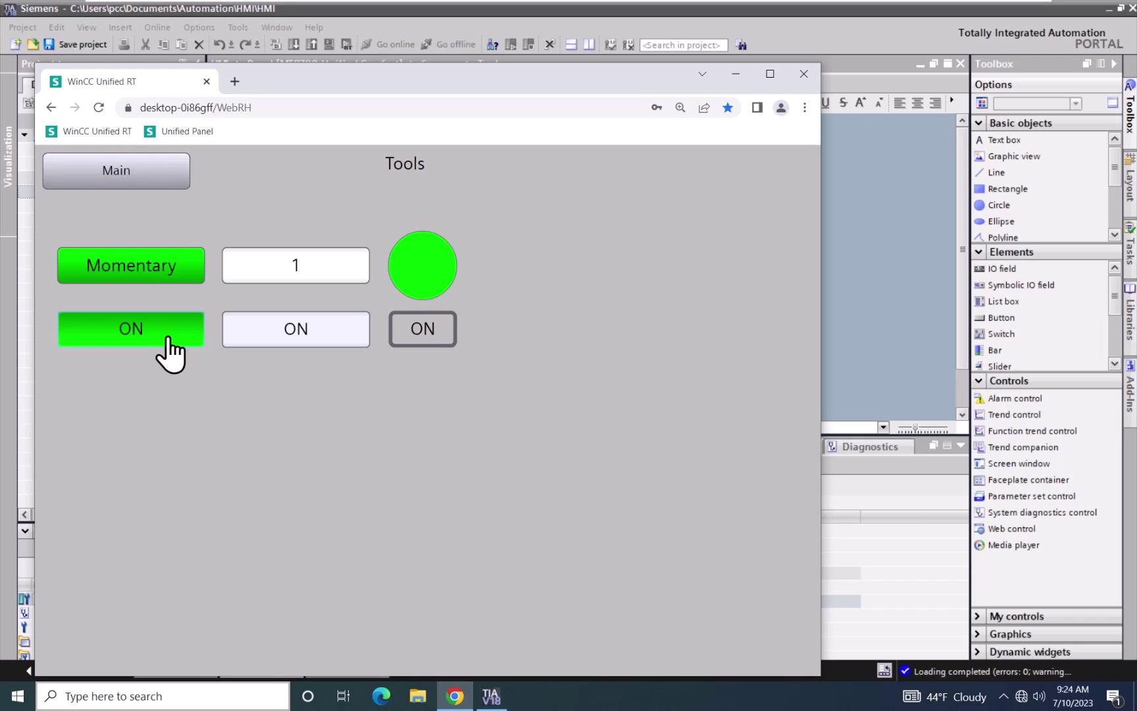
pyautogui.click(169, 339)
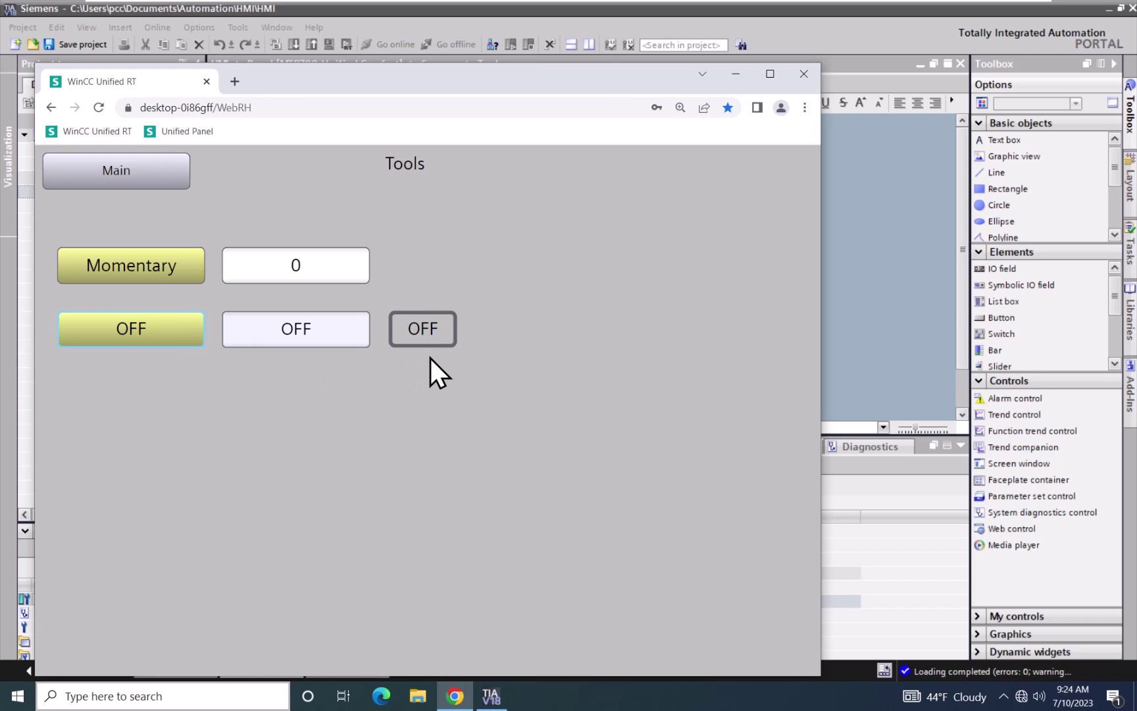
pyautogui.click(169, 339)
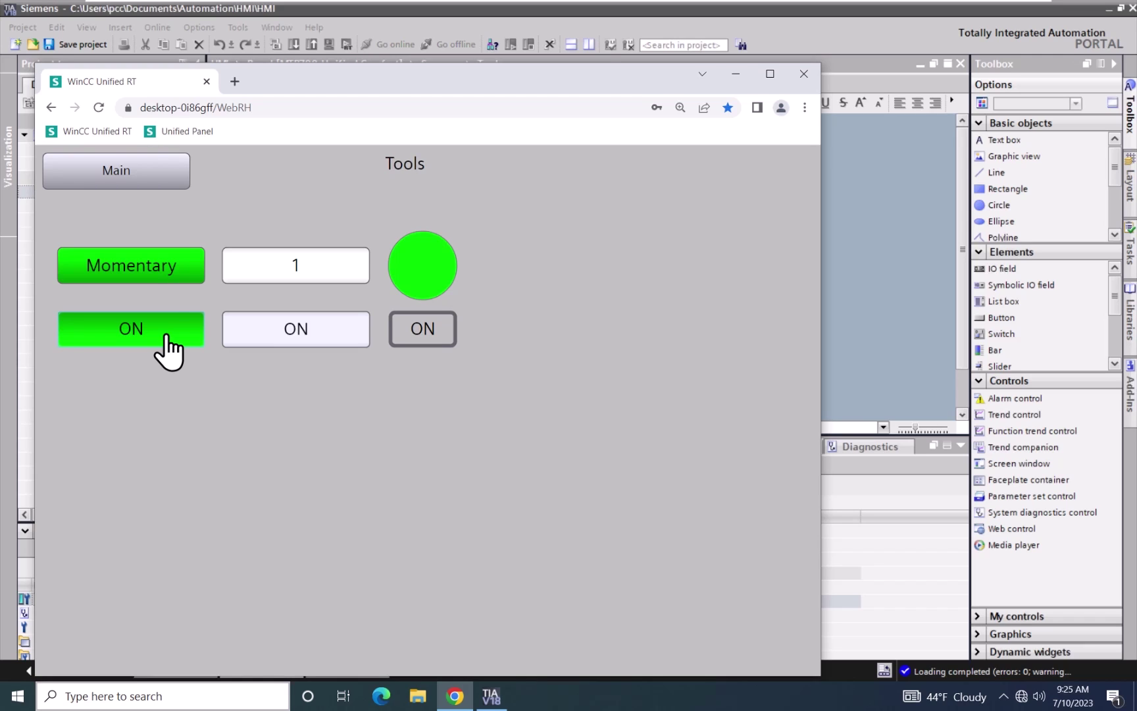
pyautogui.click(169, 339)
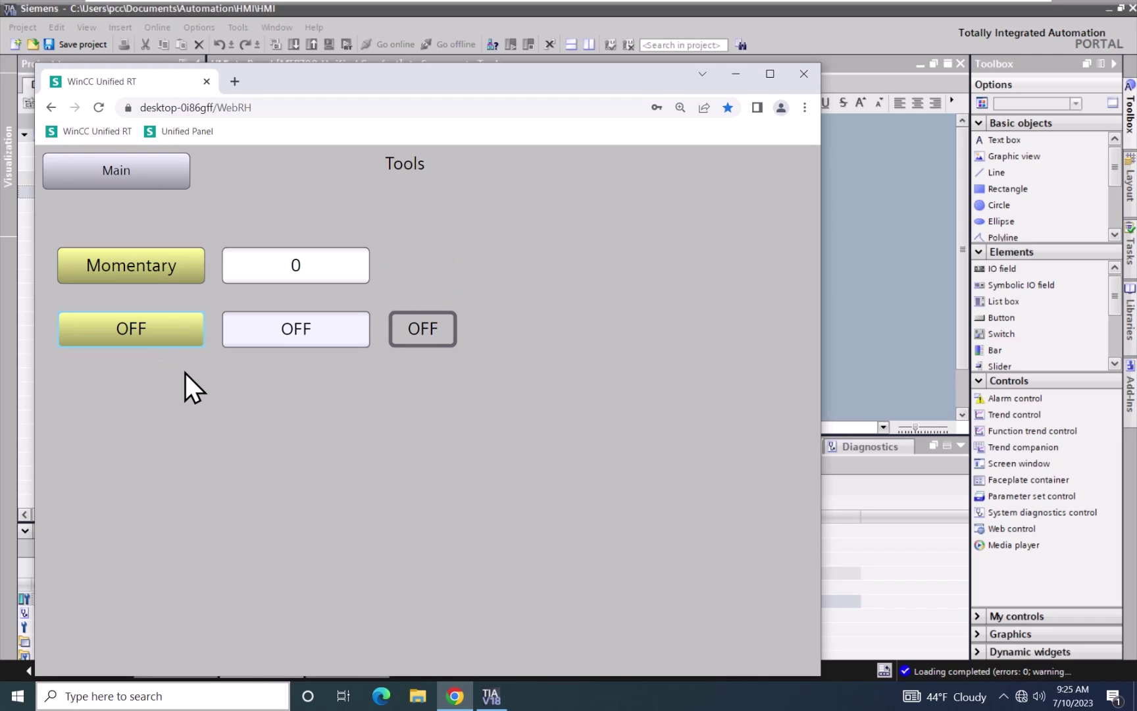